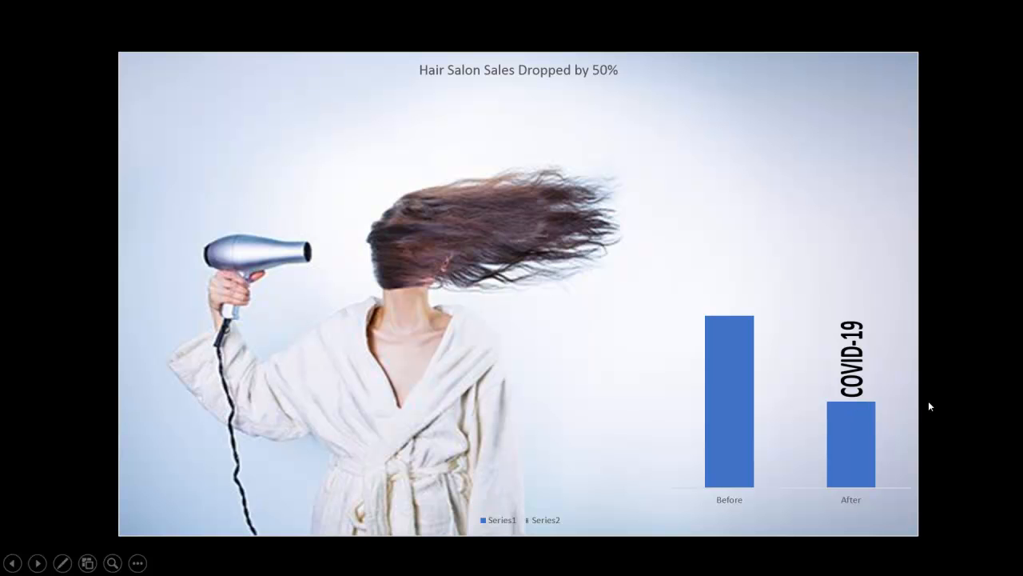
- End the slide show and switch to the Book1 workbook in Excel
key("Escape")
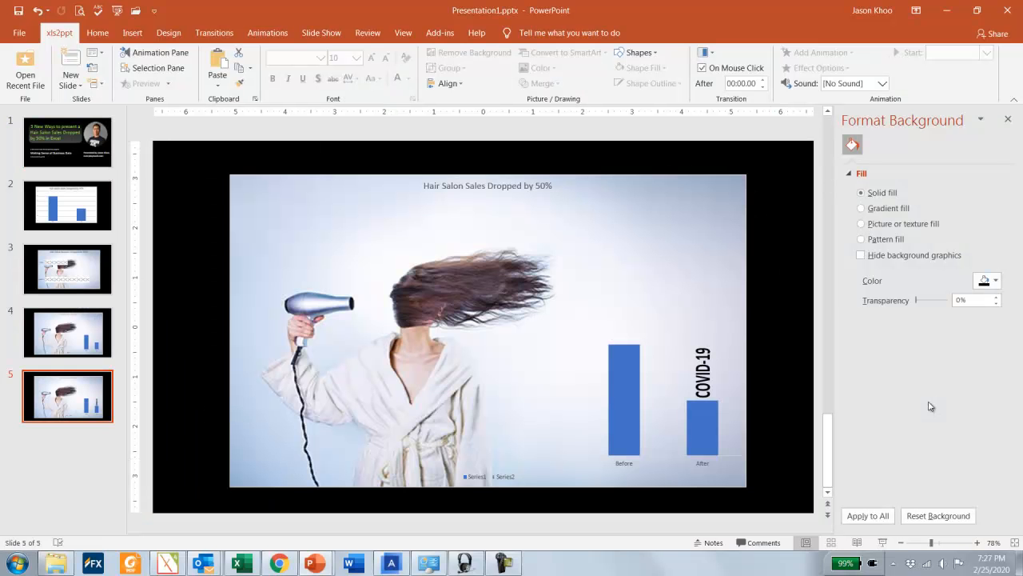
left_click(242, 563)
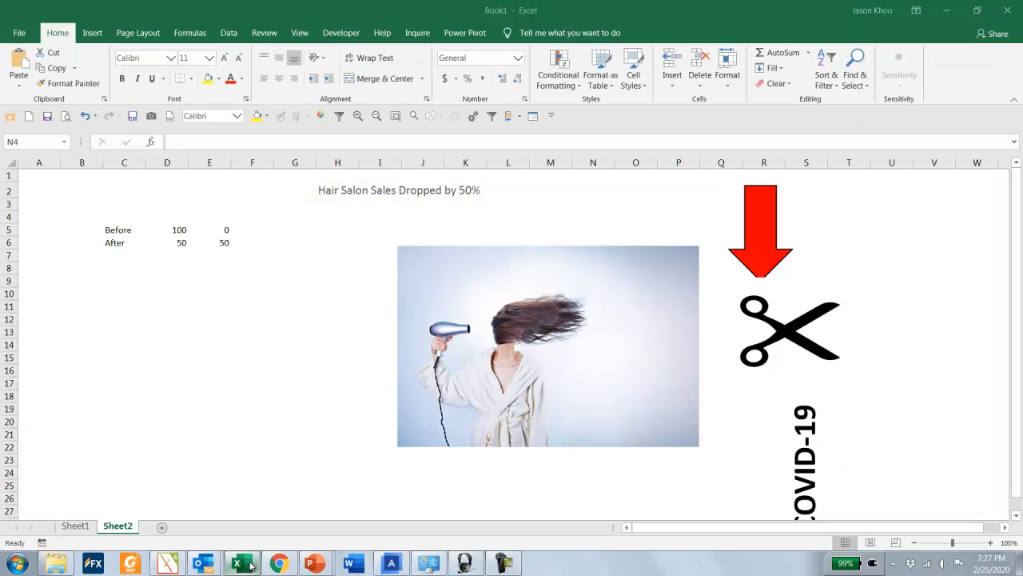
left_click(905, 264)
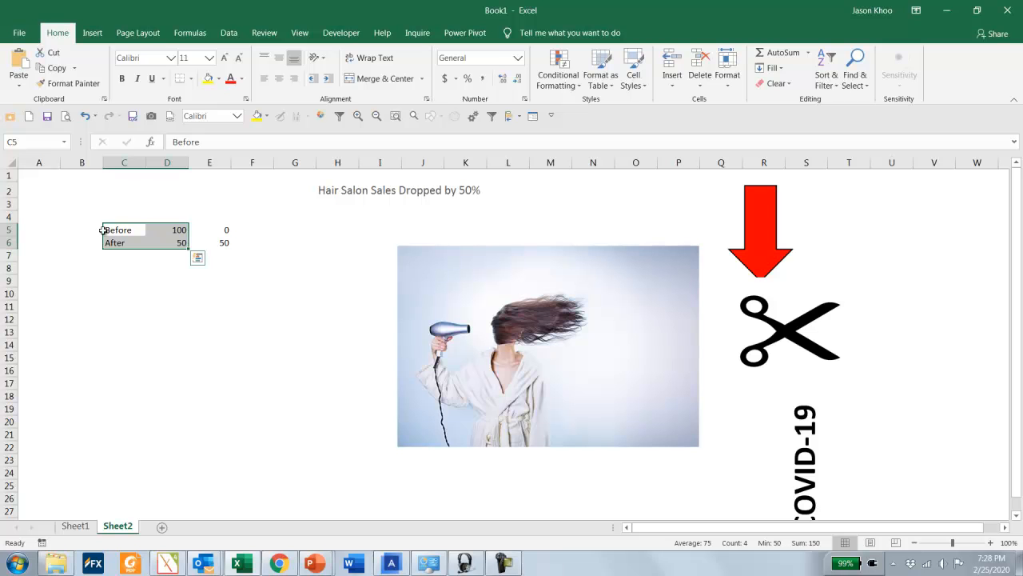
- Insert a 2-D clustered column chart from the Before and After data in C5:D6
left_click_drag(109, 230, 157, 240)
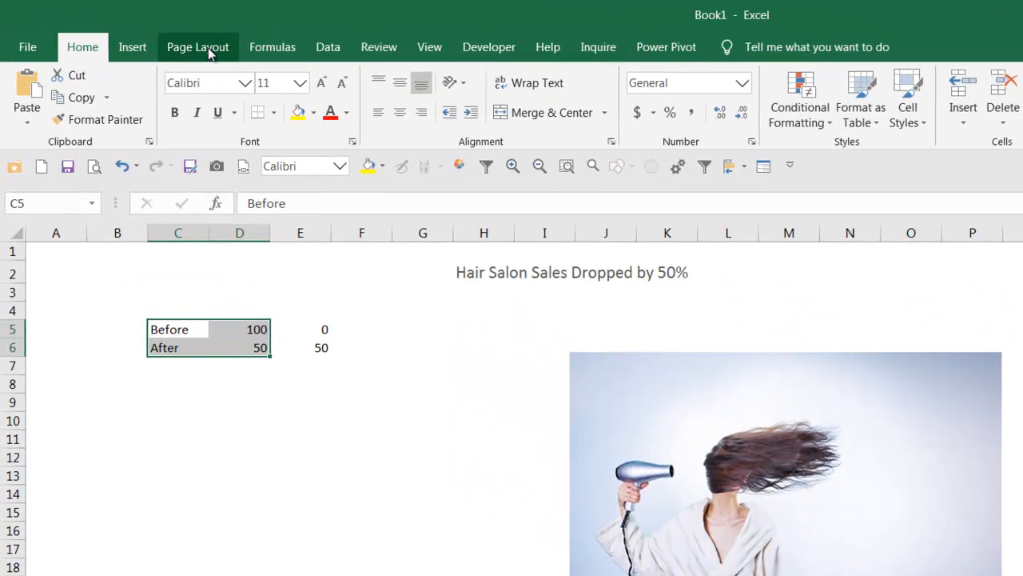
left_click(133, 48)
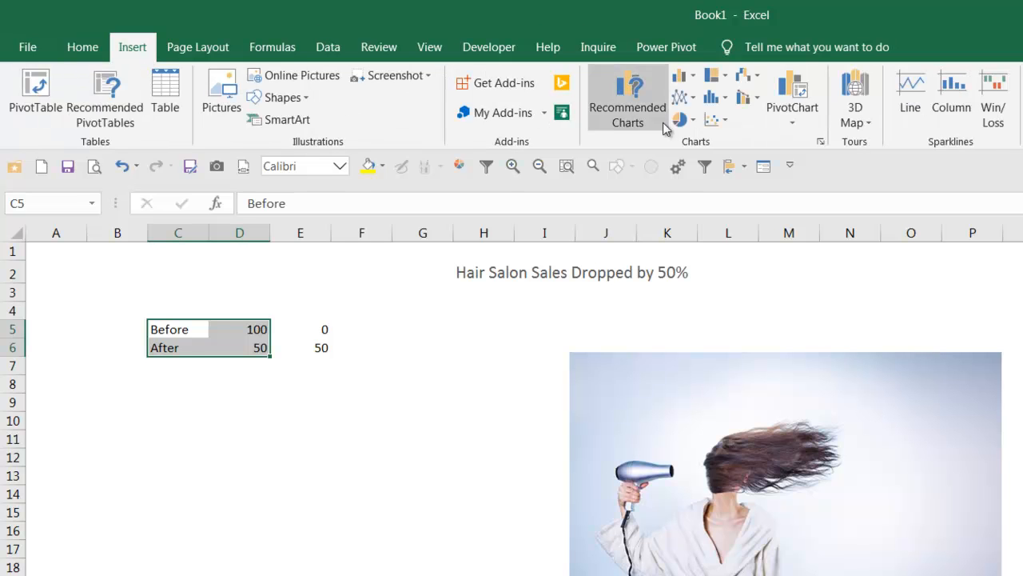
left_click(692, 76)
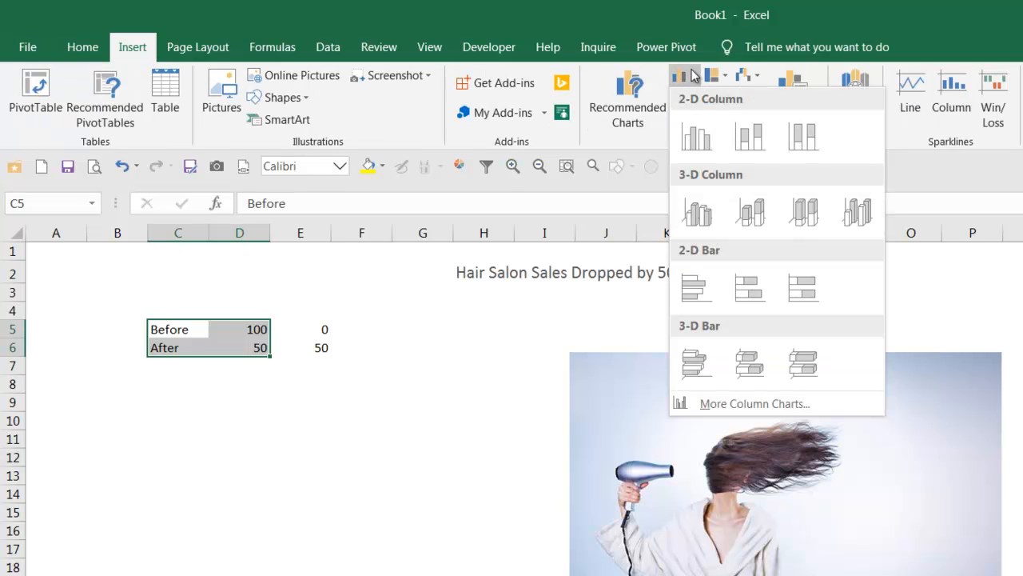
left_click(695, 135)
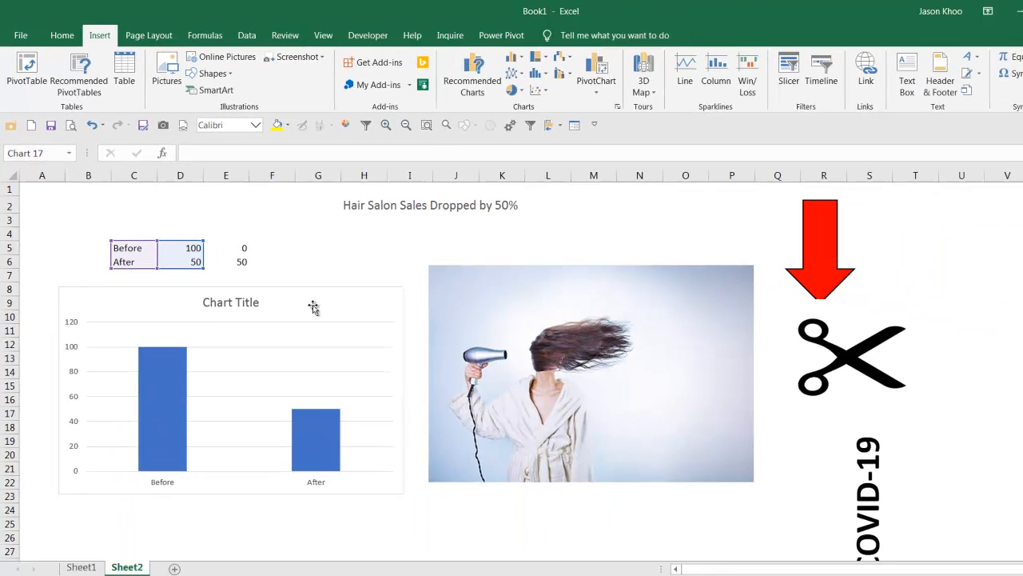
left_click(313, 308)
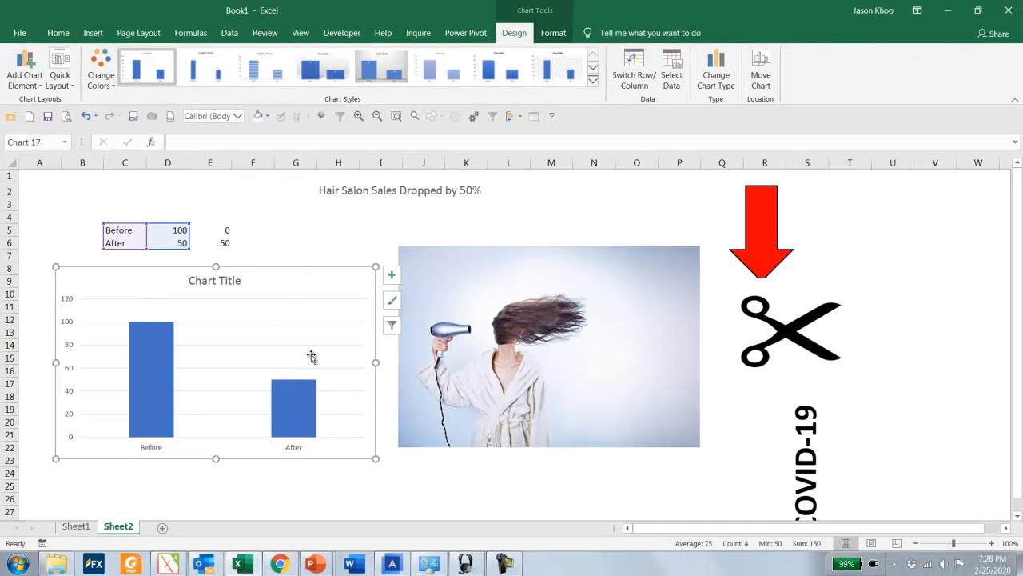
- Change the chart type of the Before/After chart to Clustered Bar
scroll(318, 348, "down", 1)
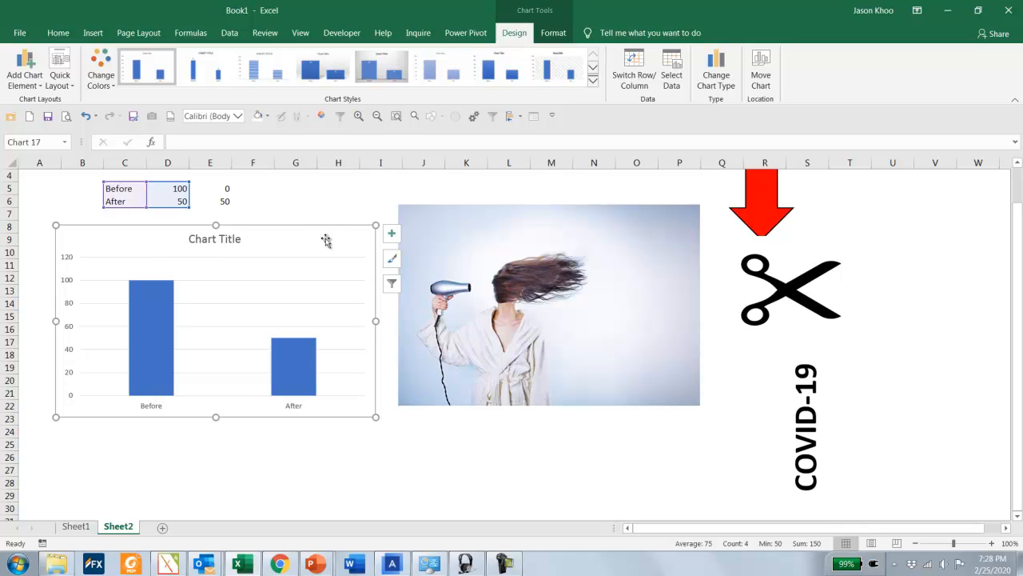
left_click(717, 83)
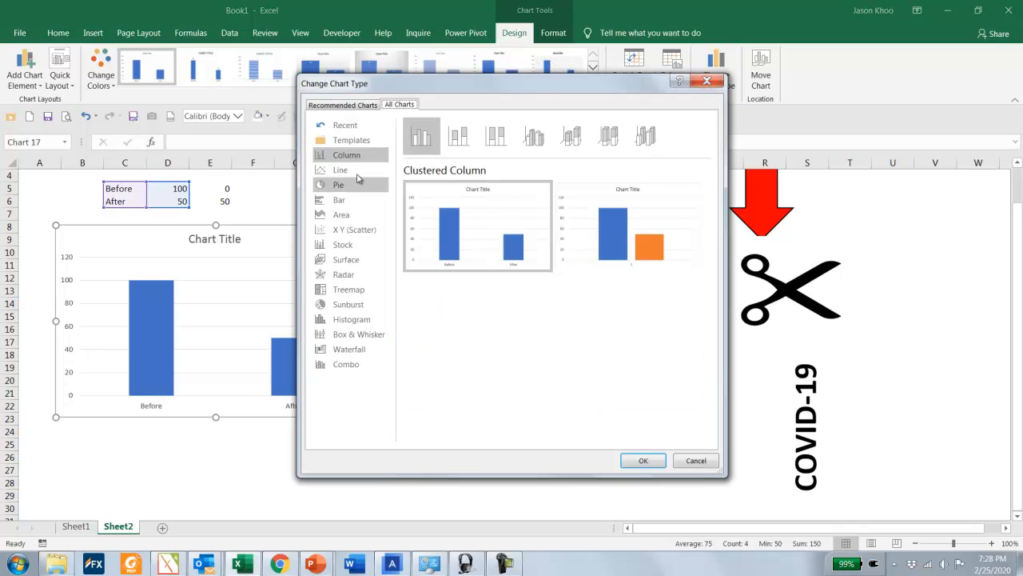
left_click(342, 201)
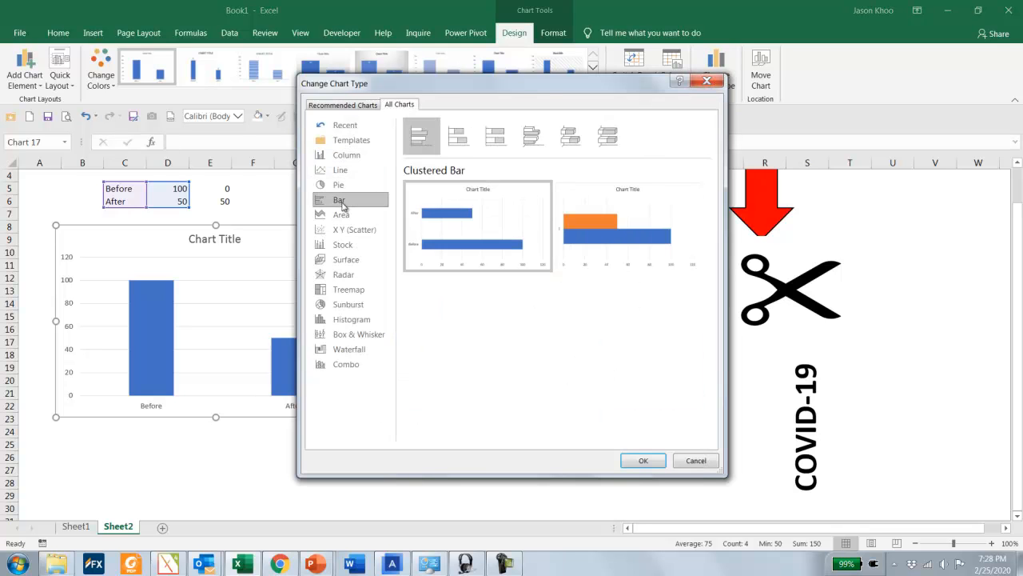
mouse_move(512, 227)
left_click(643, 461)
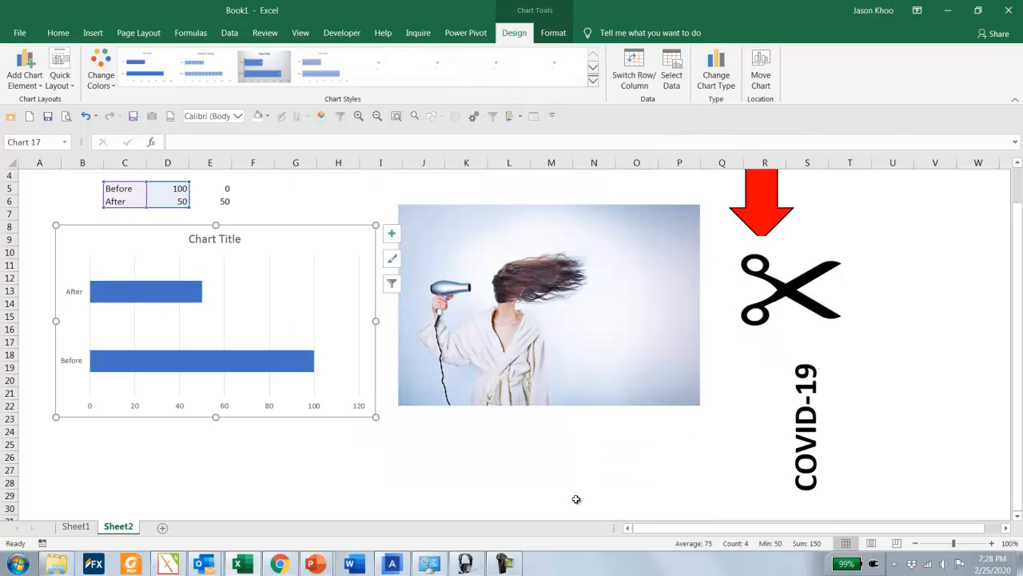
- Delete the vertical gridlines from the bar chart
left_click(144, 292)
left_click(314, 283)
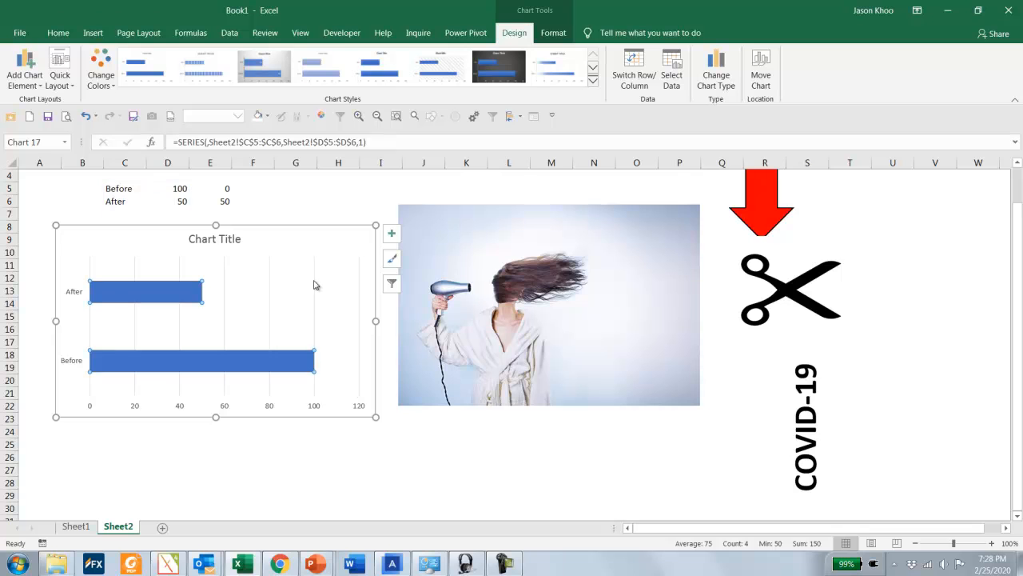
key("Delete")
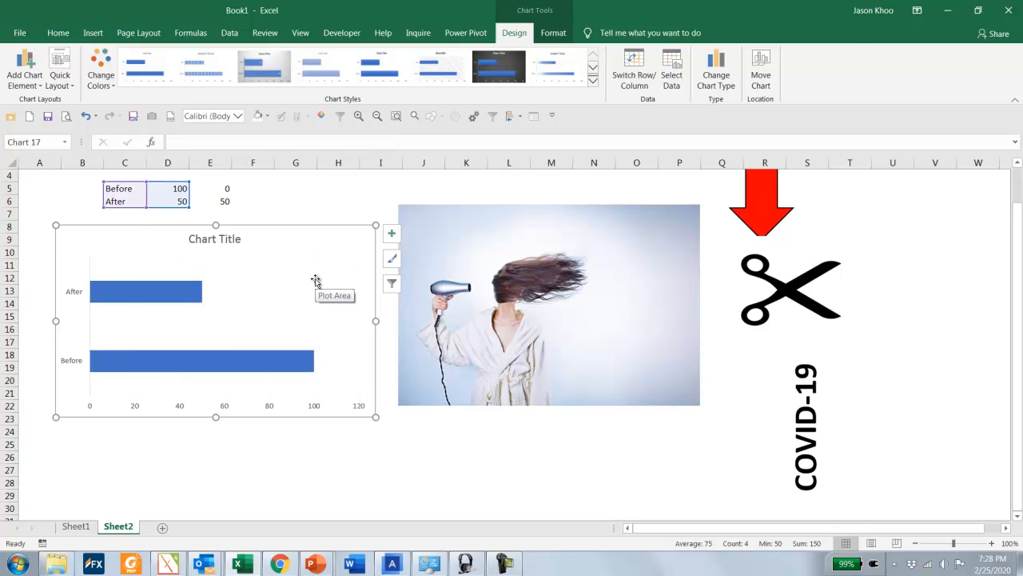
left_click(327, 214)
- Replace the chart title with the text "Hair Salon Sales Dropped by 50%" copied from cell H2
scroll(326, 214, "up", 1)
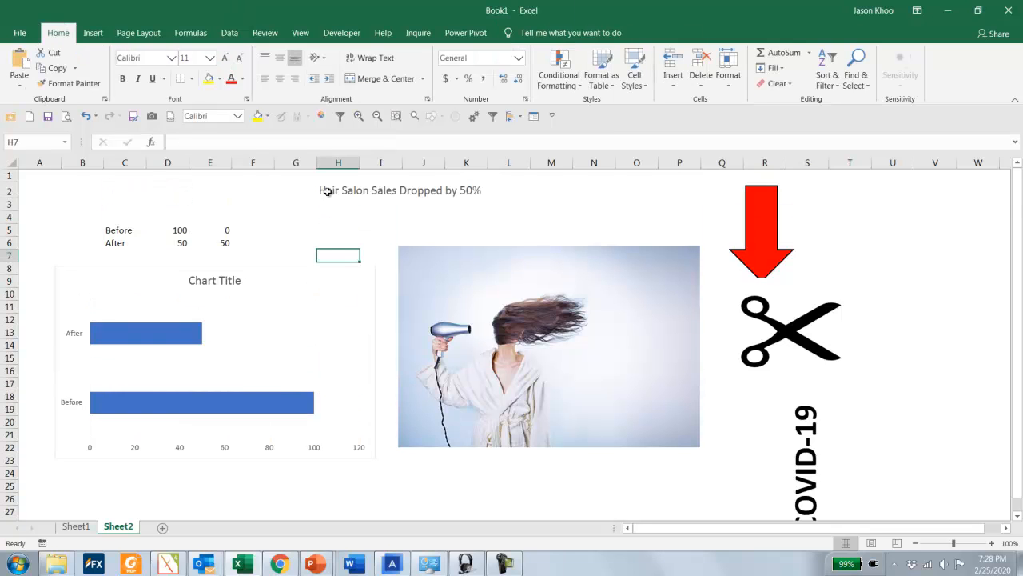
left_click(328, 192)
left_click_drag(320, 141, 90, 142)
key("ctrl+c")
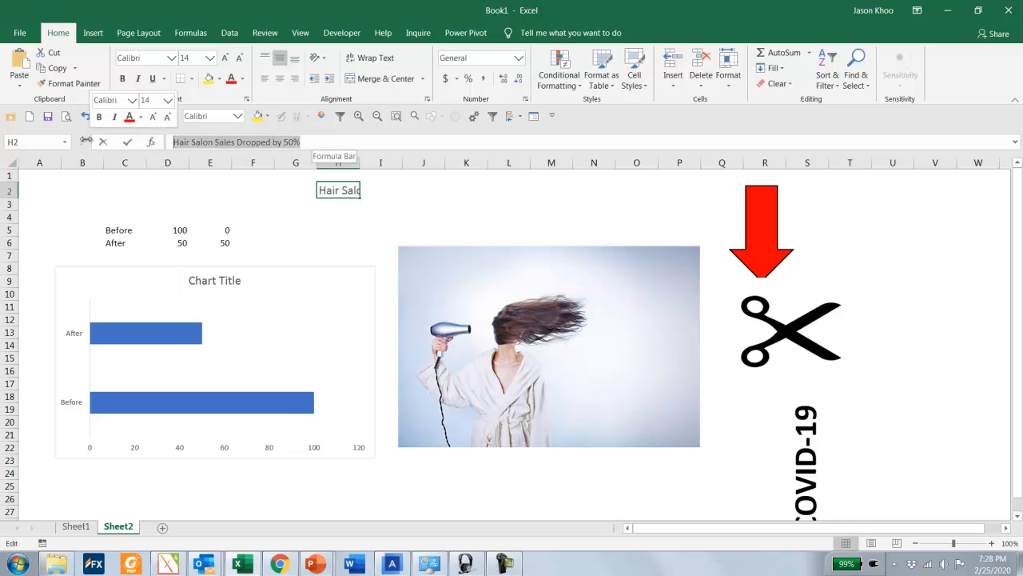
key("Escape")
left_click(207, 286)
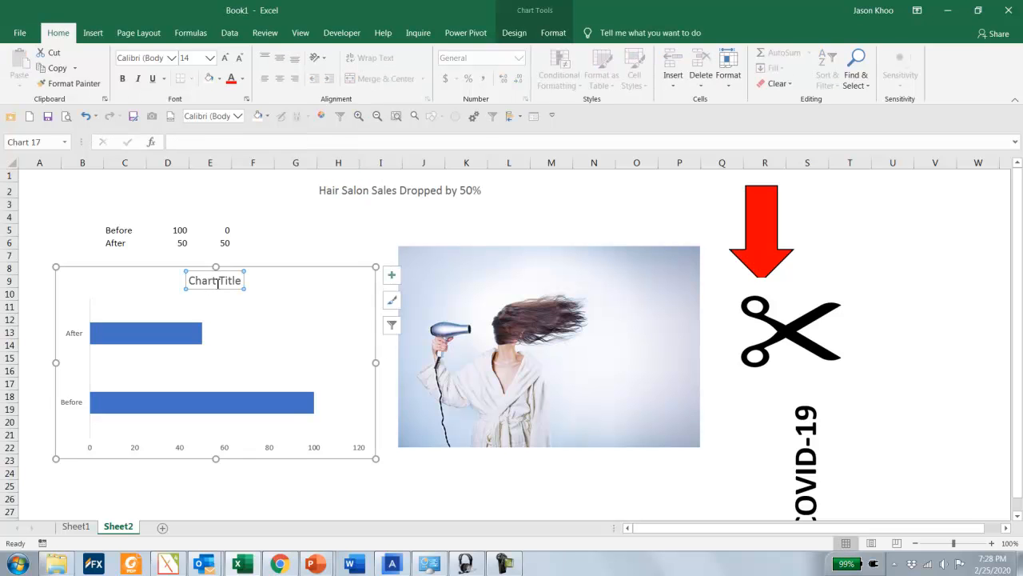
double_click(210, 285)
left_click_drag(211, 286, 293, 283)
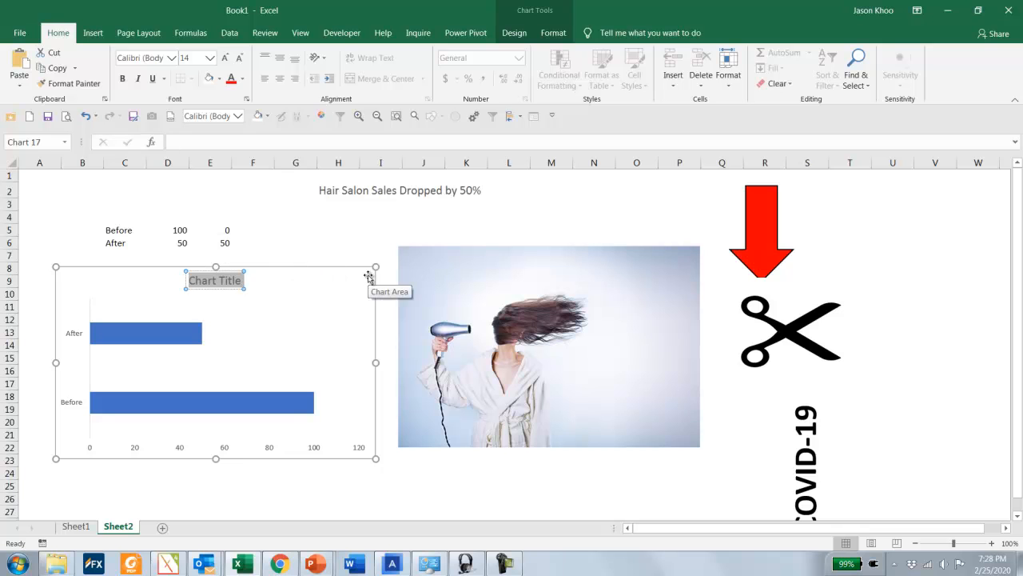
key("ctrl+v")
left_click(309, 229)
- Copy the scissors picture and paste it as the fill of the chart's data bars
left_click(264, 354)
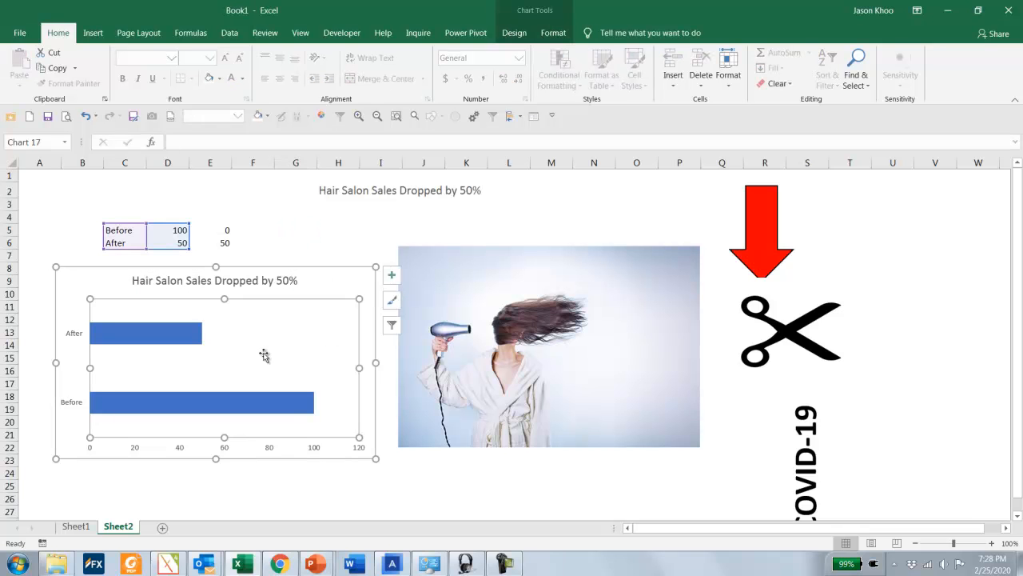
left_click(183, 342)
left_click(799, 339)
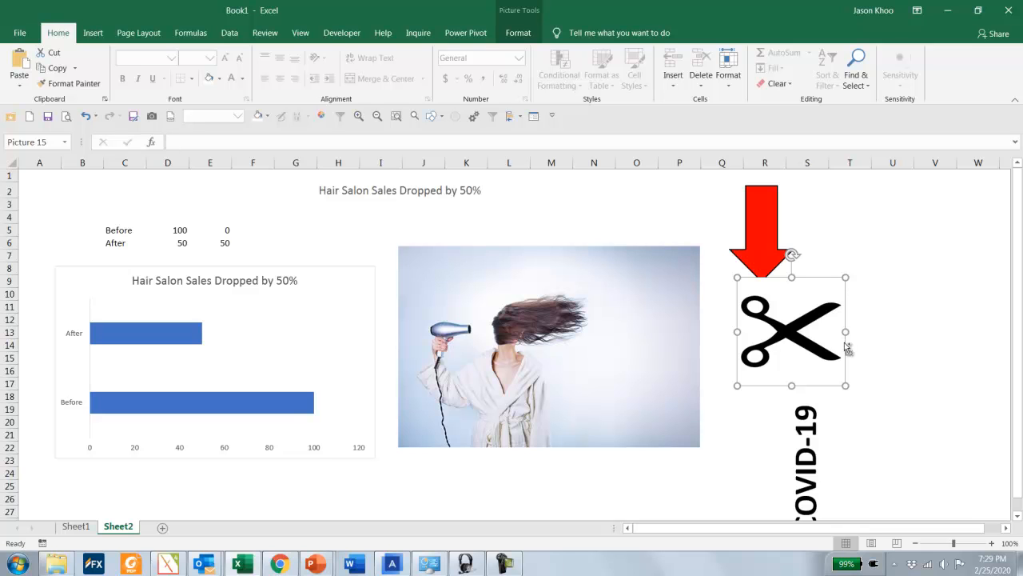
left_click(137, 340)
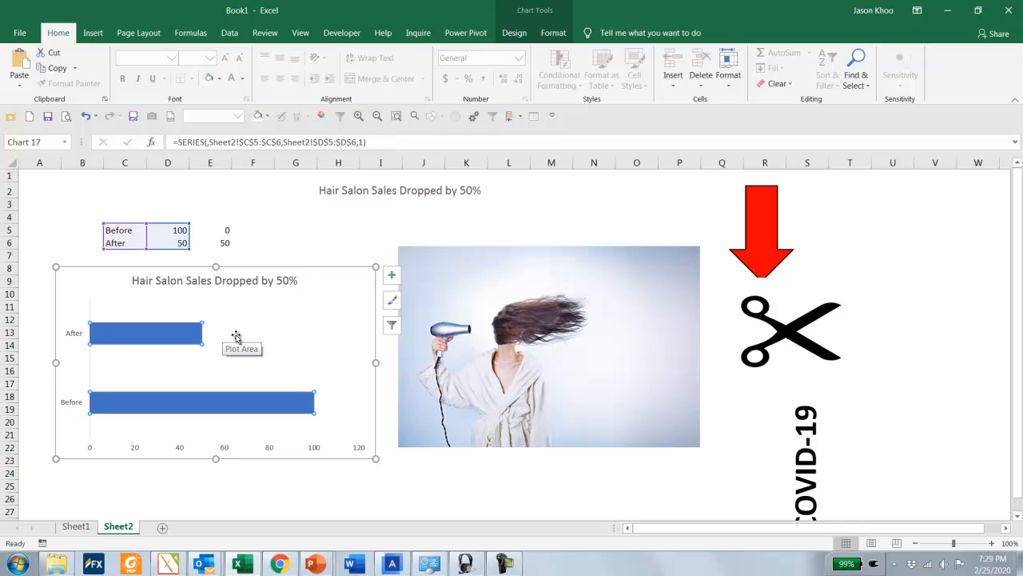
key("ctrl+v")
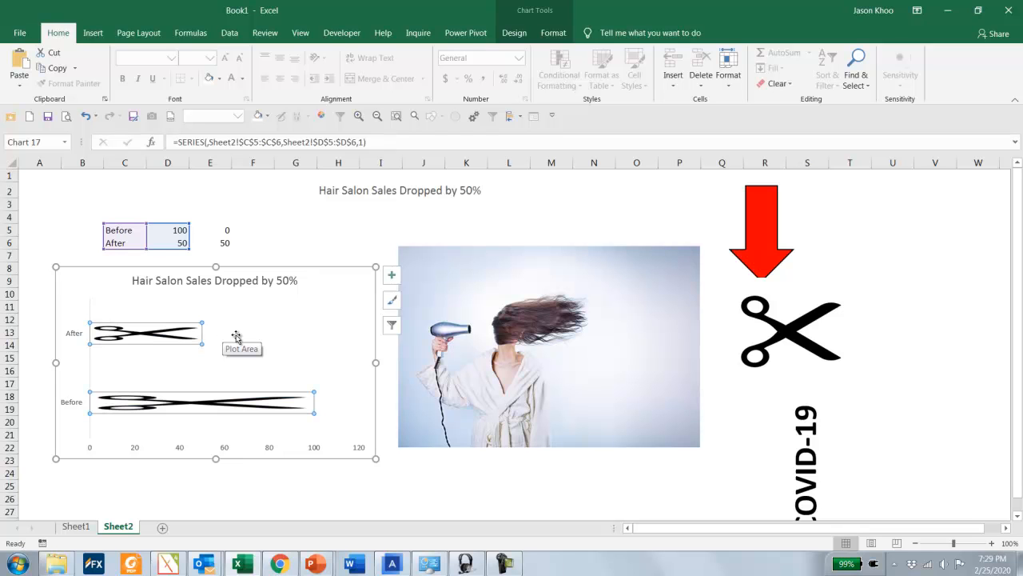
- Set the data series' picture fill to Stack and Scale with 10 units per picture
right_click(163, 339)
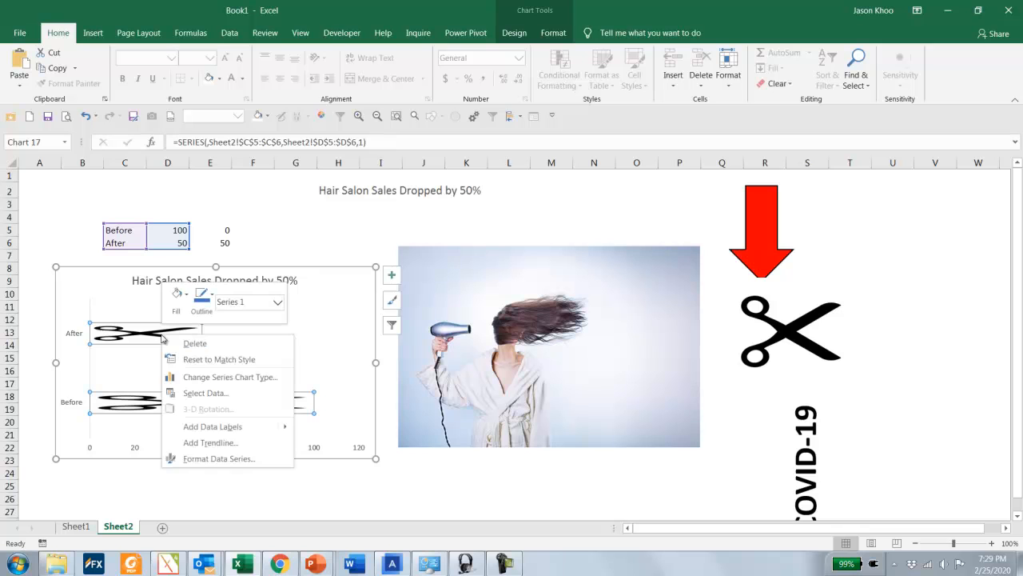
left_click(218, 458)
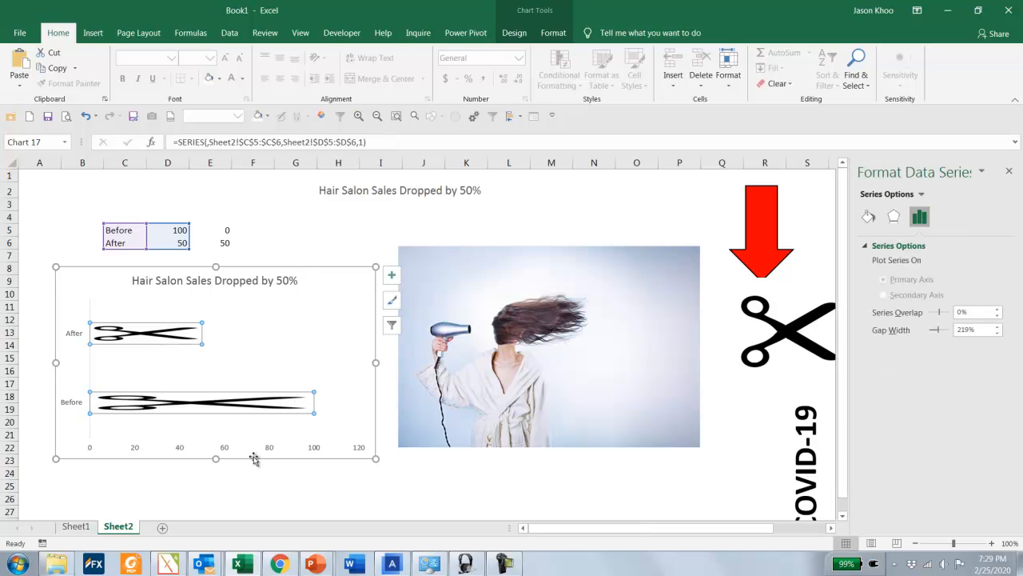
left_click(869, 217)
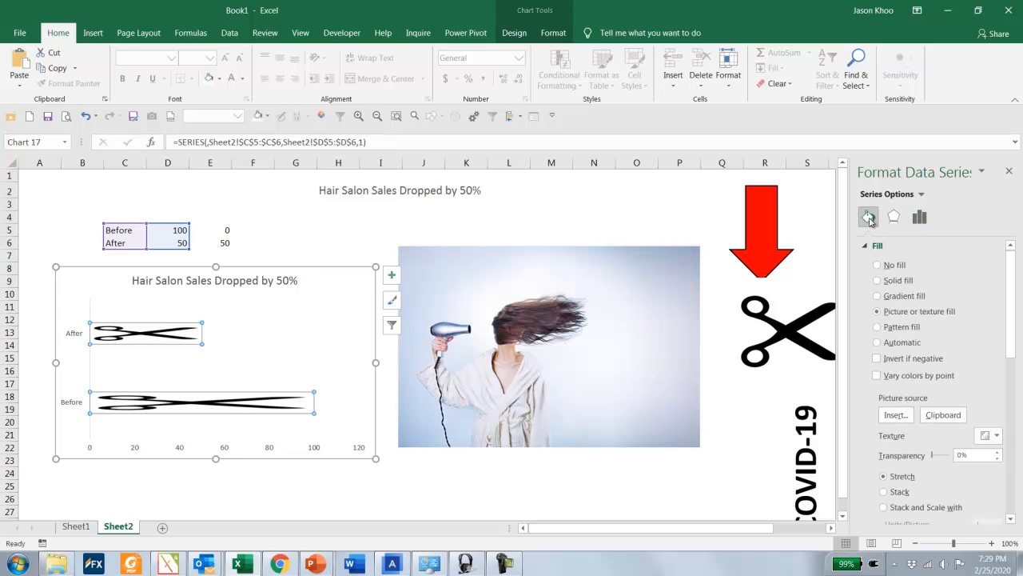
left_click(883, 507)
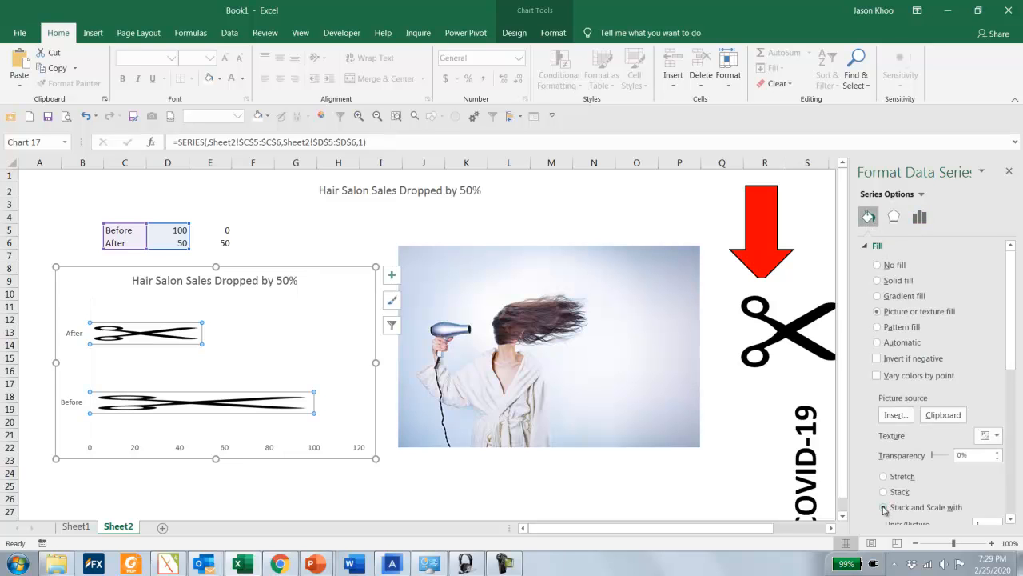
scroll(943, 400, "down", 2)
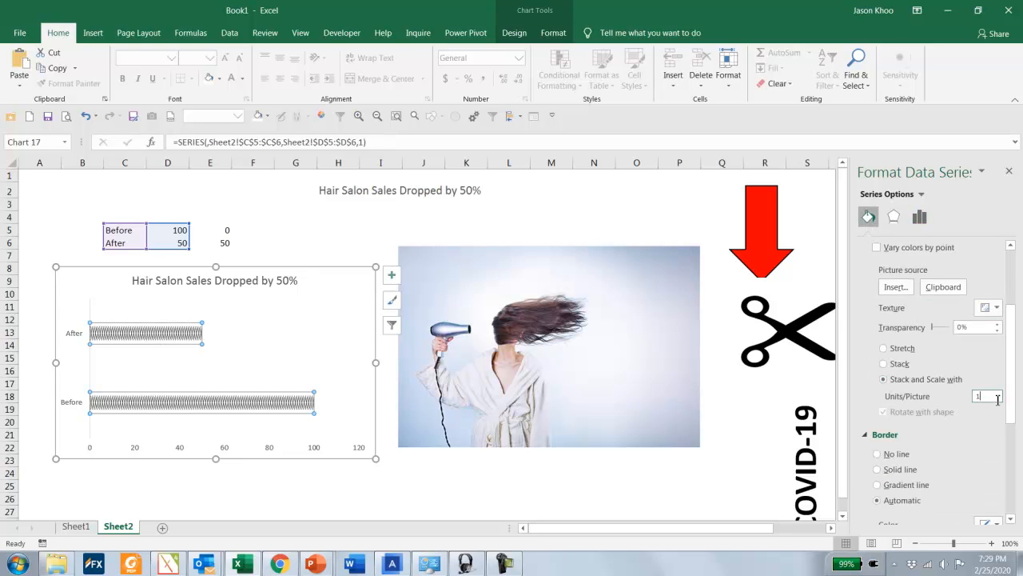
type("0")
key("Tab")
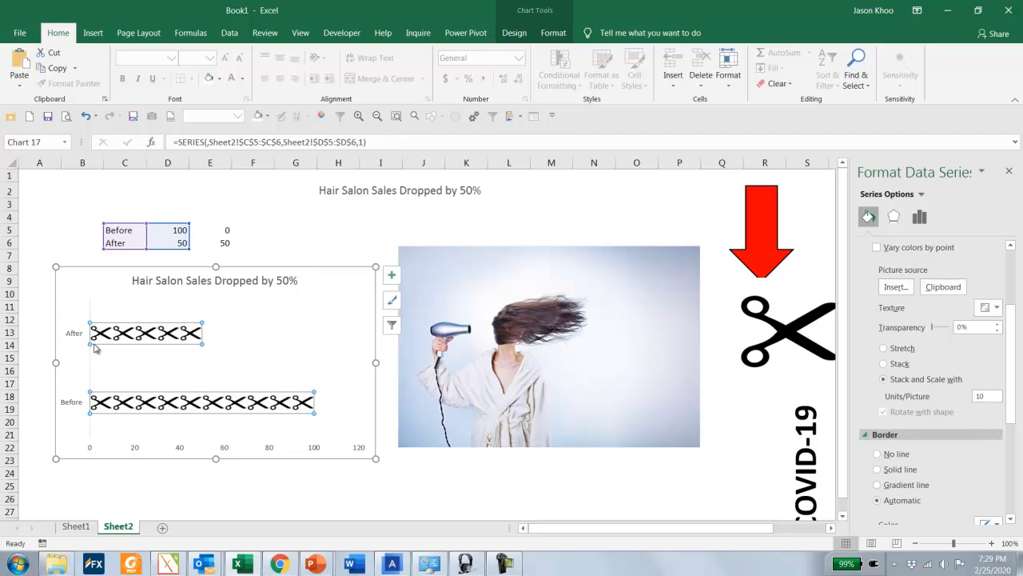
mouse_move(144, 346)
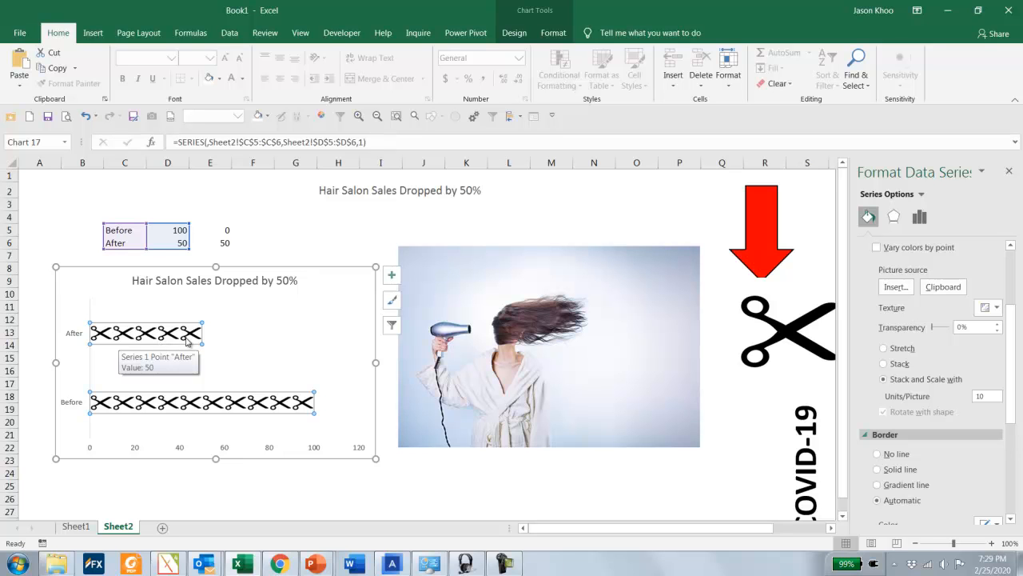
mouse_move(99, 406)
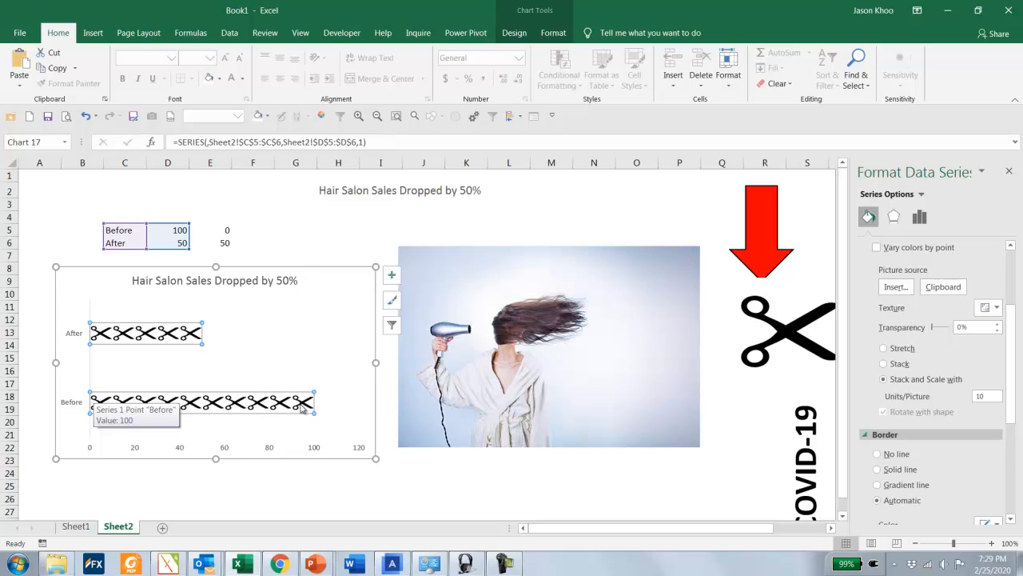
left_click(457, 217)
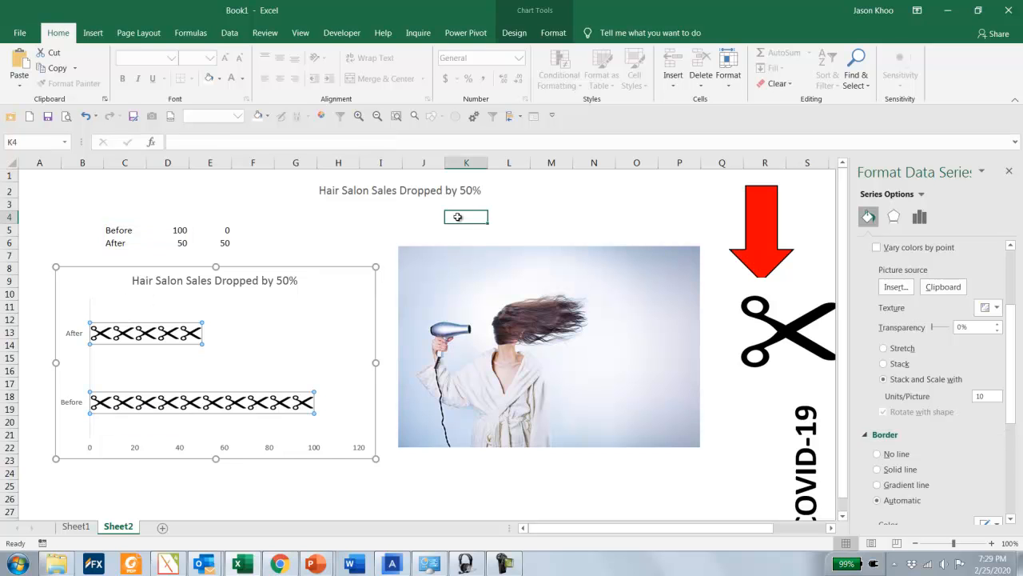
- Copy the hair dryer photo and apply it from the clipboard as the chart area's picture fill
left_click(665, 265)
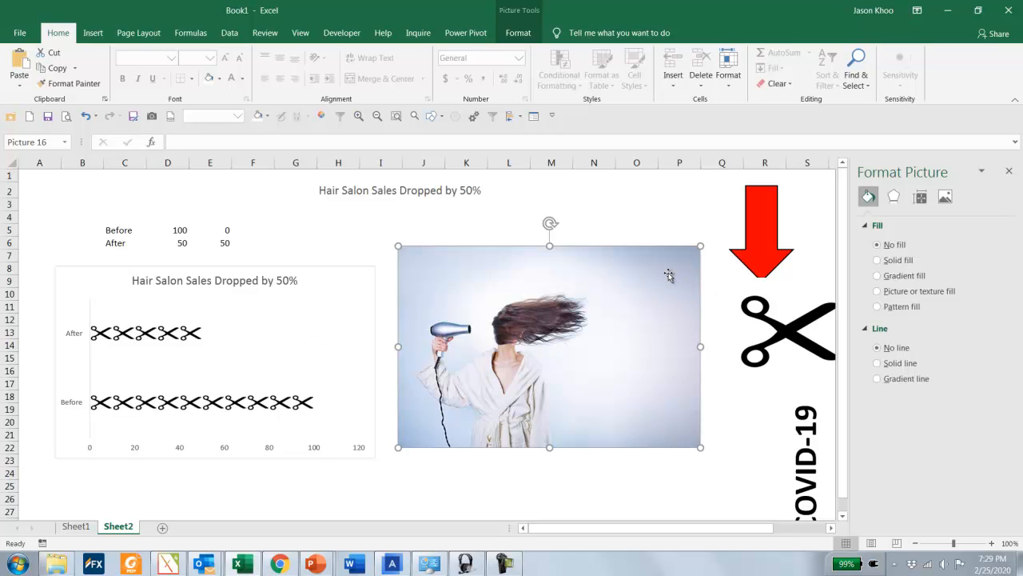
left_click(343, 282)
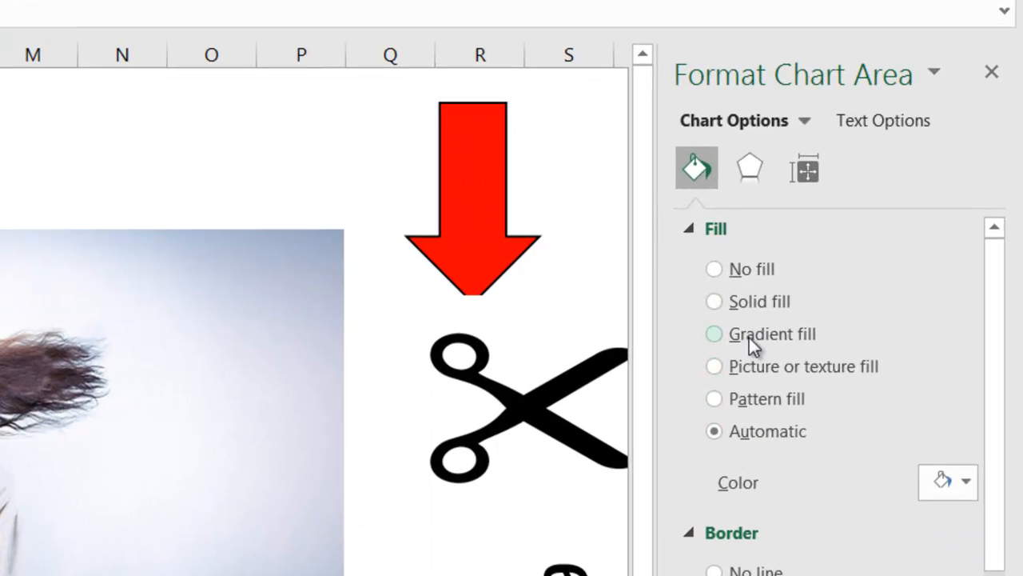
left_click(750, 363)
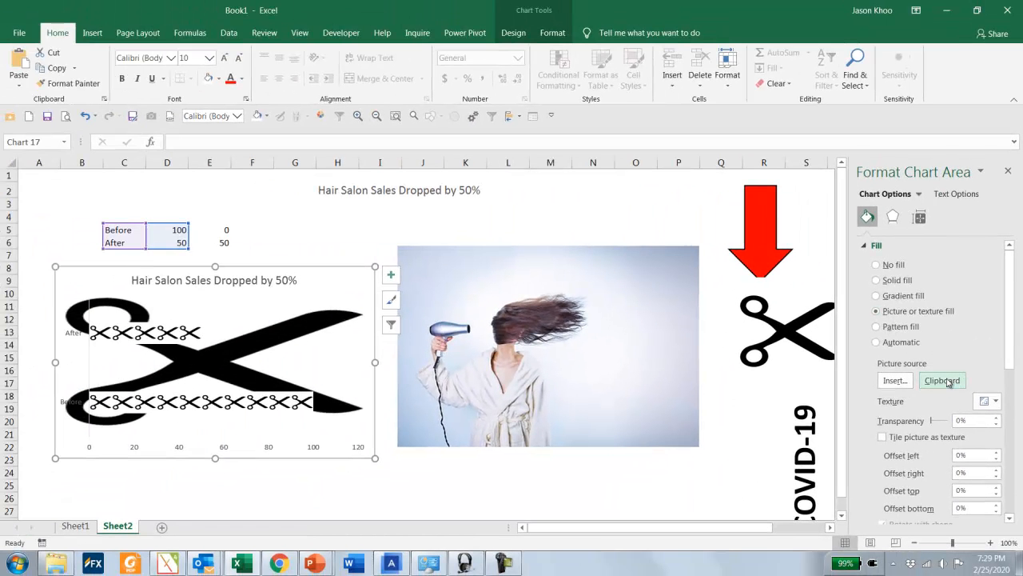
left_click(943, 380)
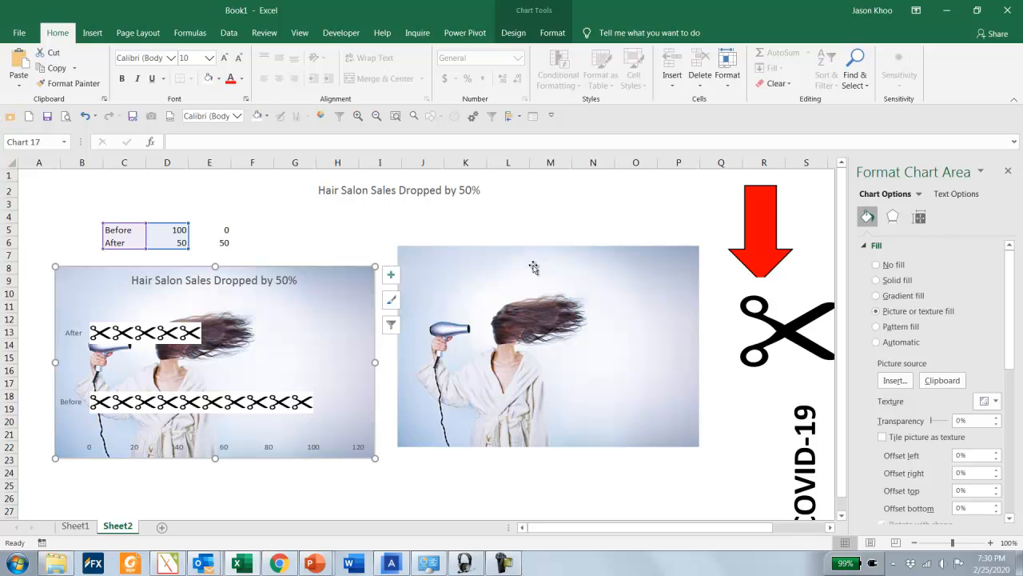
- Move the hair dryer photo away from the chart and give the data bars a solid Blue, Accent 1 fill
left_click_drag(534, 267, 612, 278)
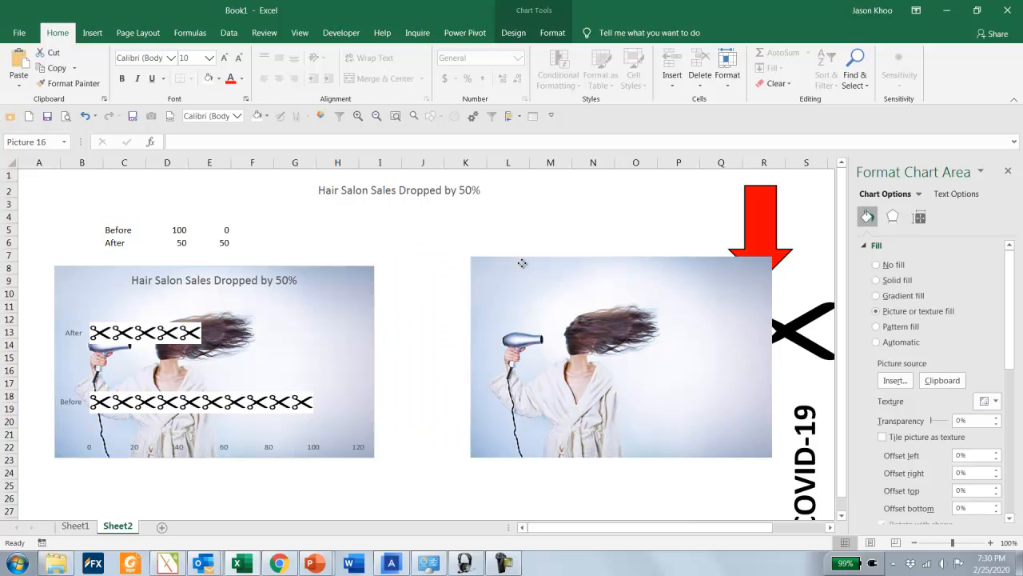
left_click(334, 279)
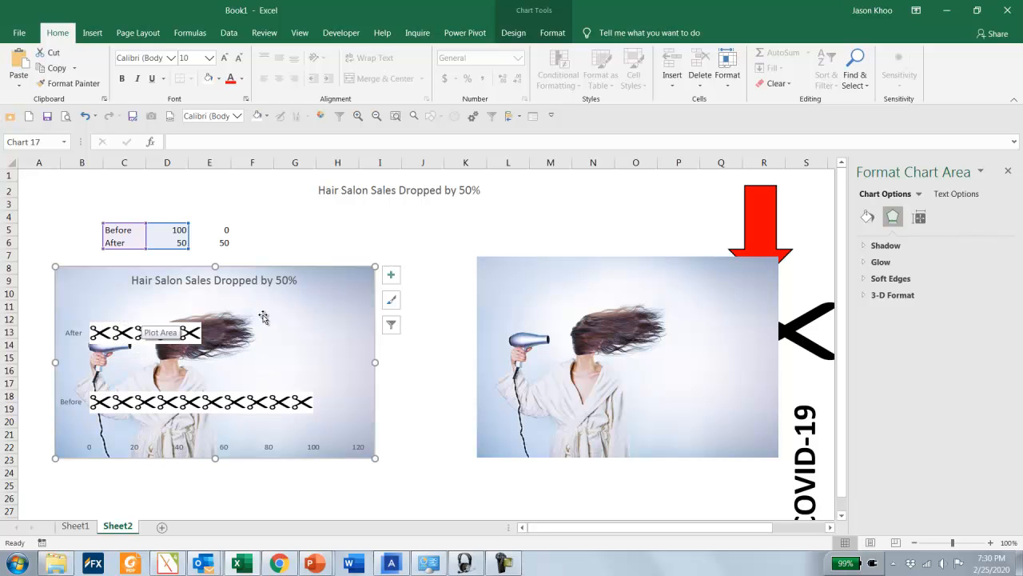
left_click(182, 334)
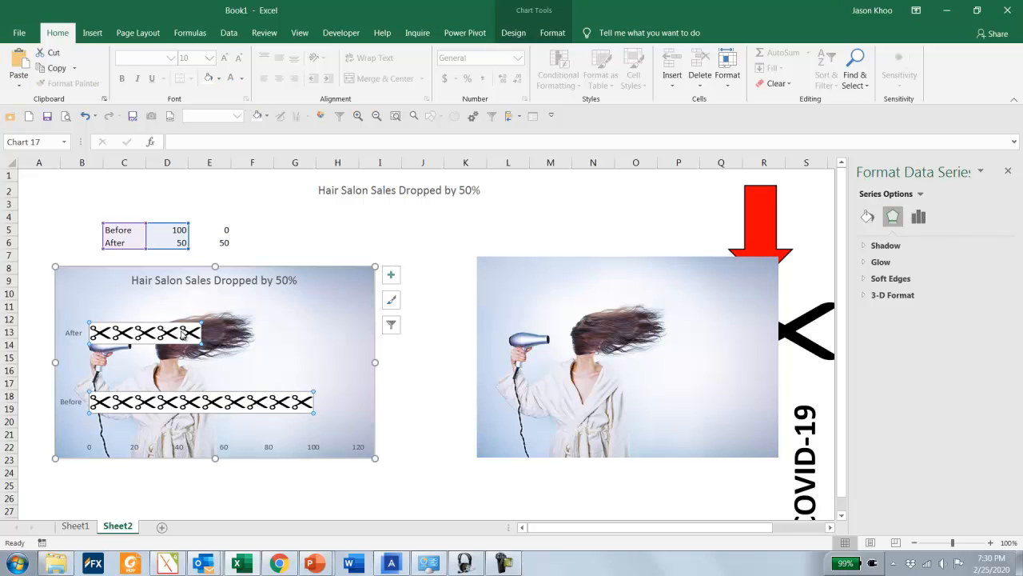
left_click(867, 217)
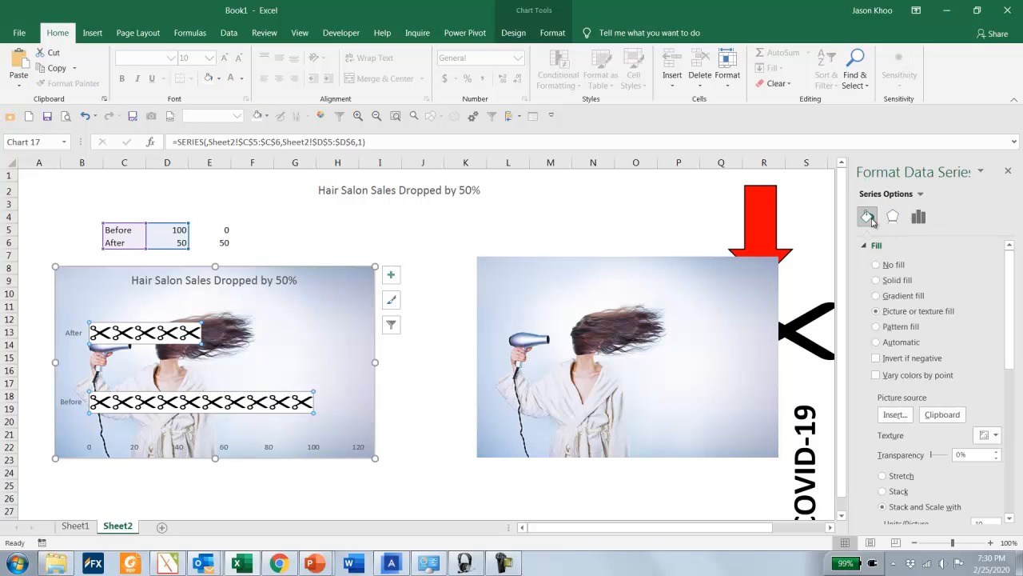
left_click(877, 282)
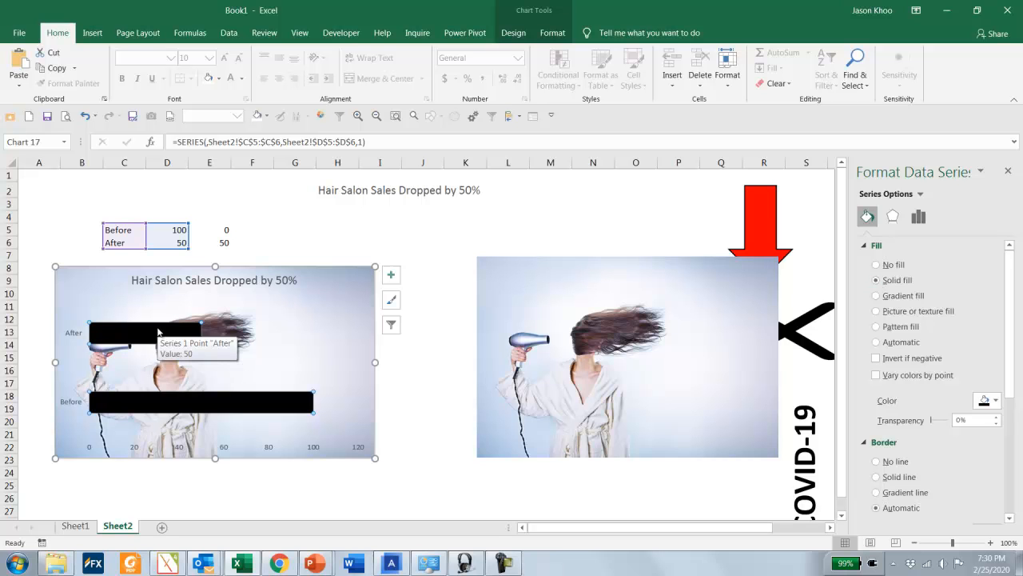
left_click(995, 401)
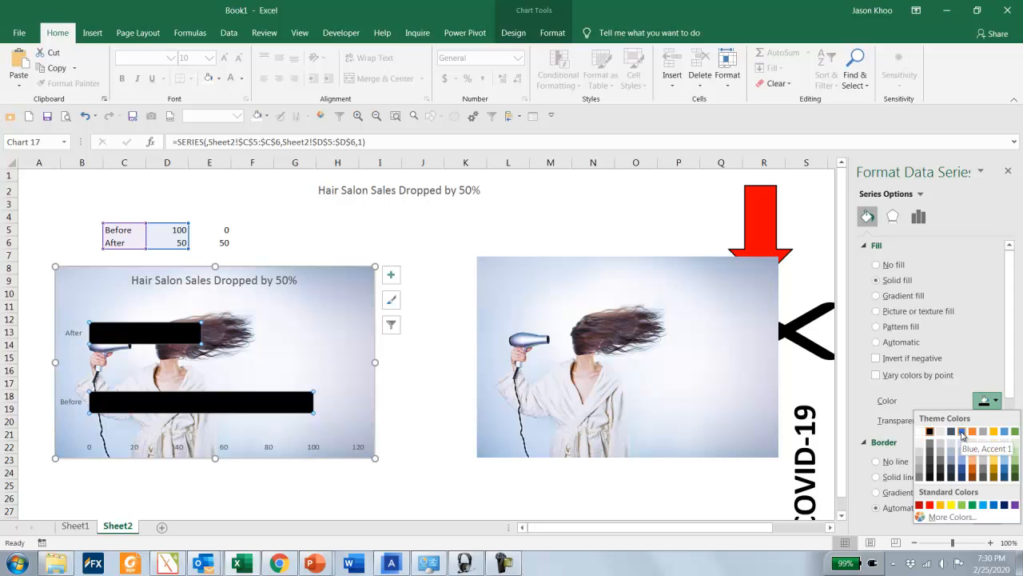
left_click(962, 432)
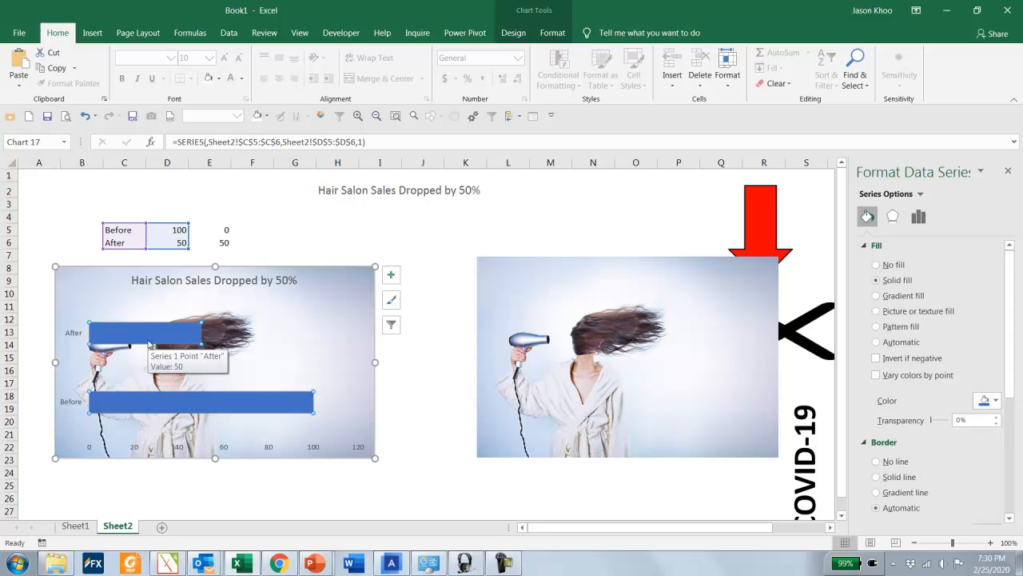
- Change the chart type to Clustered Column
left_click(513, 33)
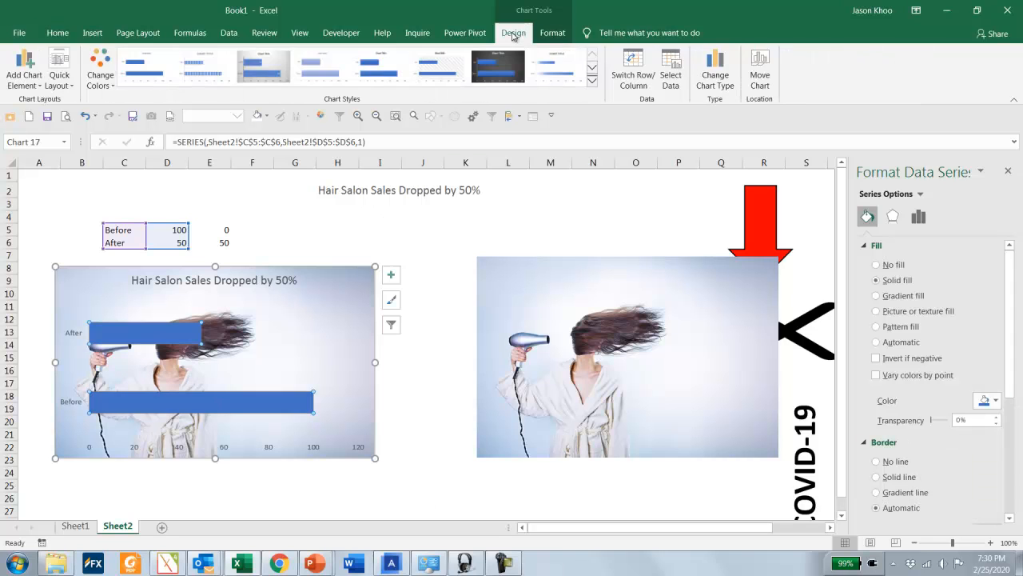
left_click(707, 74)
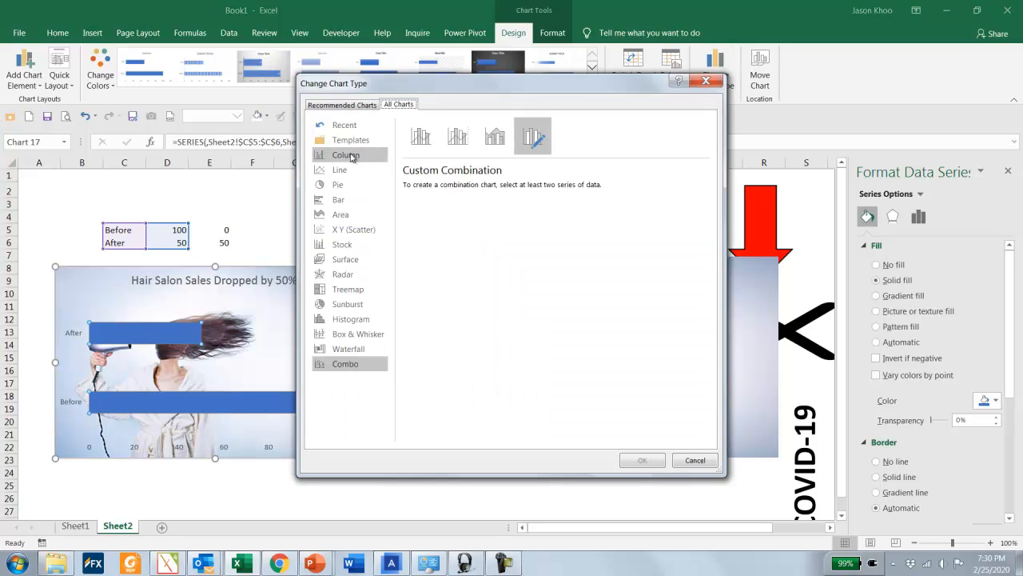
left_click(345, 155)
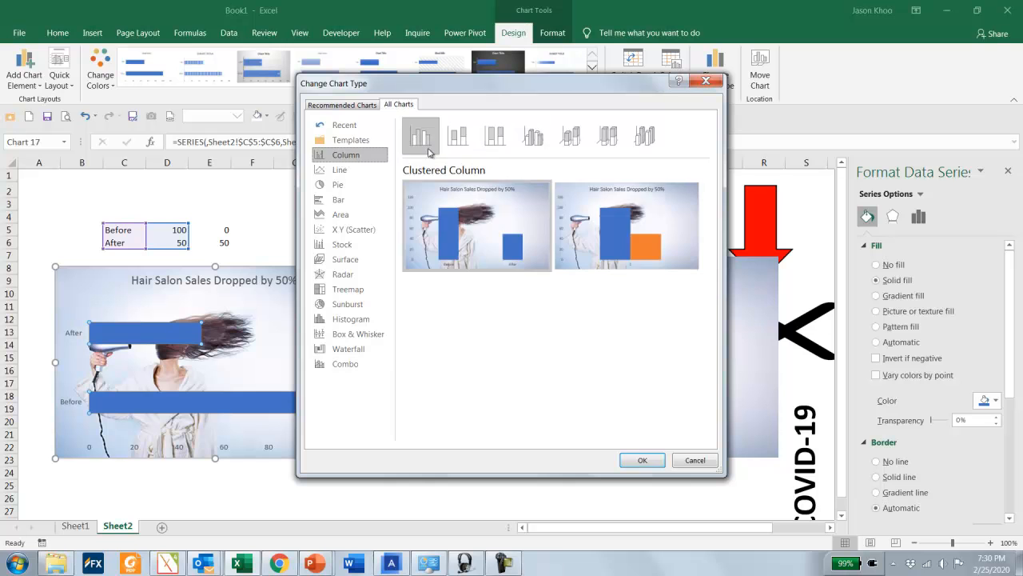
left_click(642, 462)
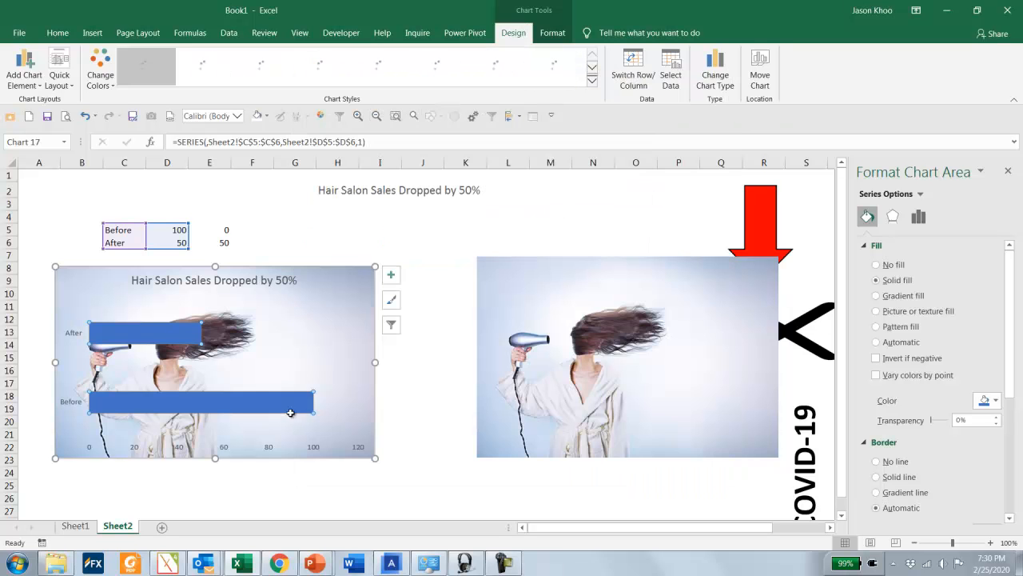
- Shrink the plot area into the chart's lower-right corner beside the woman and delete the vertical axis
left_click(233, 351)
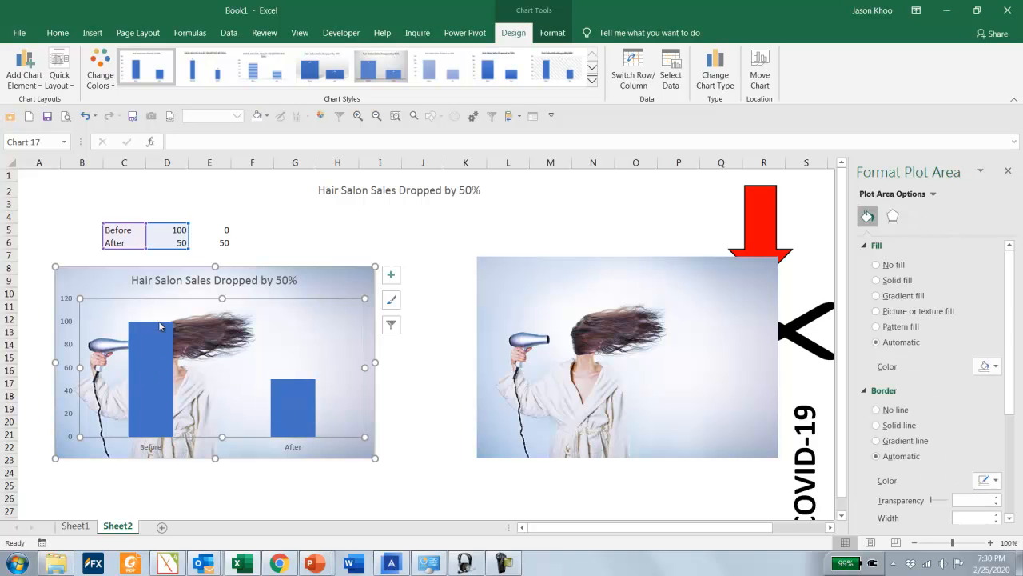
left_click_drag(80, 297, 257, 366)
left_click(313, 319)
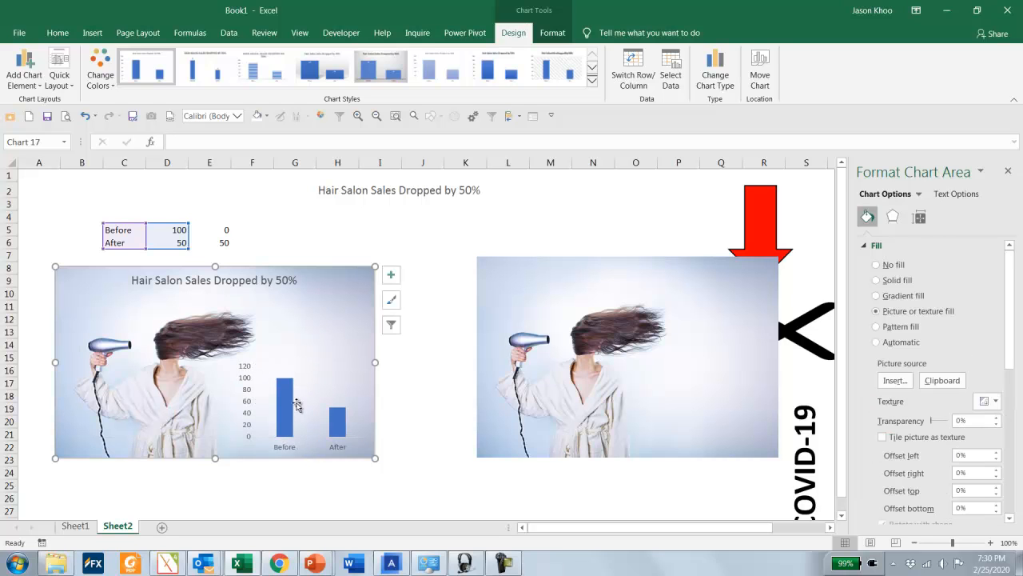
left_click(254, 401)
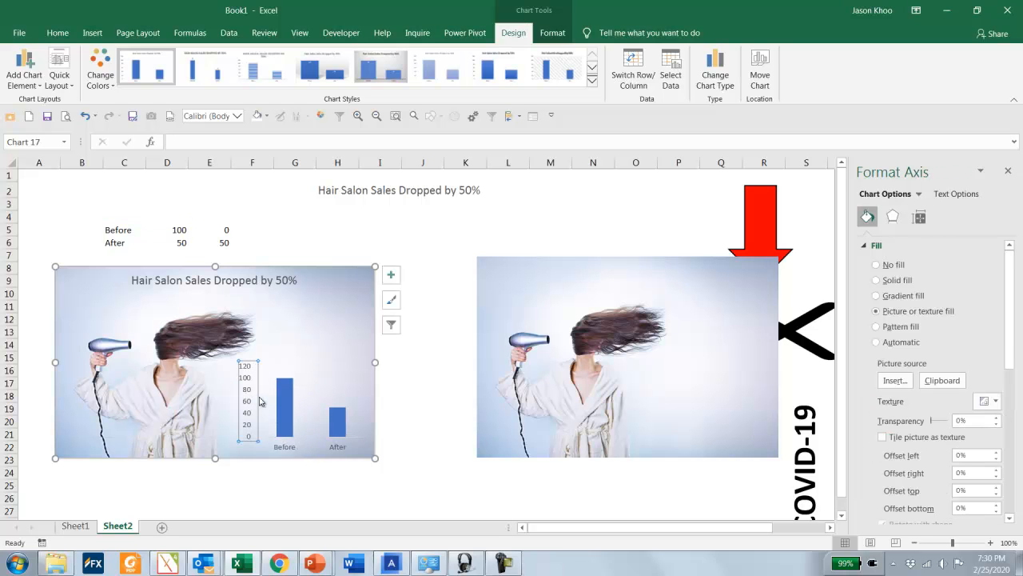
key("Delete")
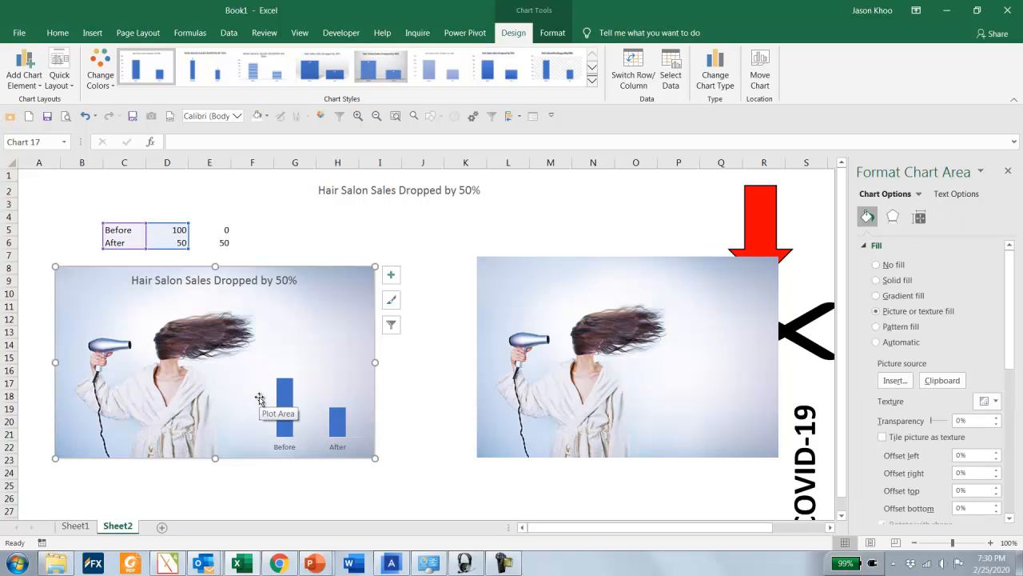
- Reduce the data series' gap width to 63% to widen the columns
left_click(281, 405)
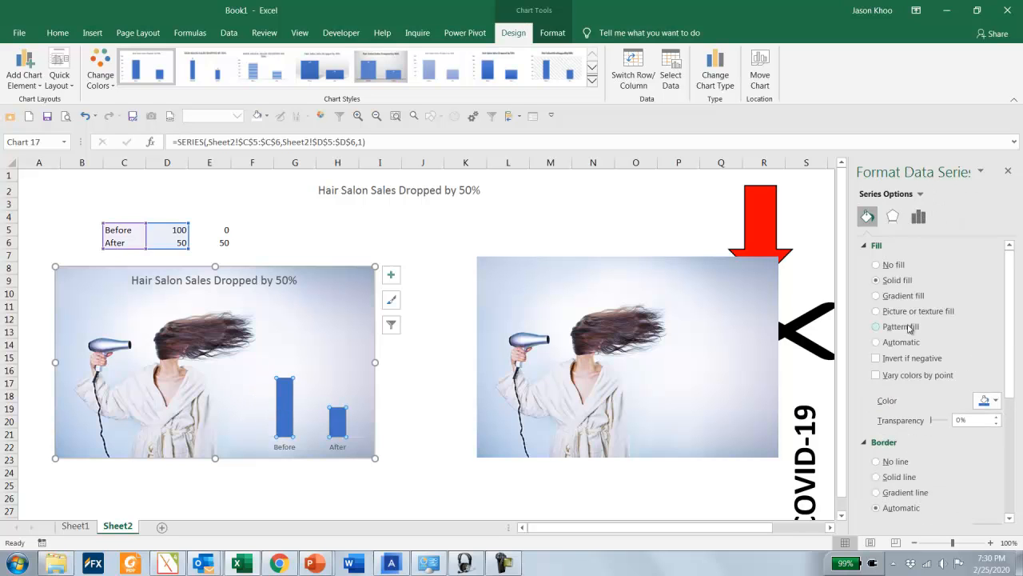
left_click_drag(1008, 346, 1004, 432)
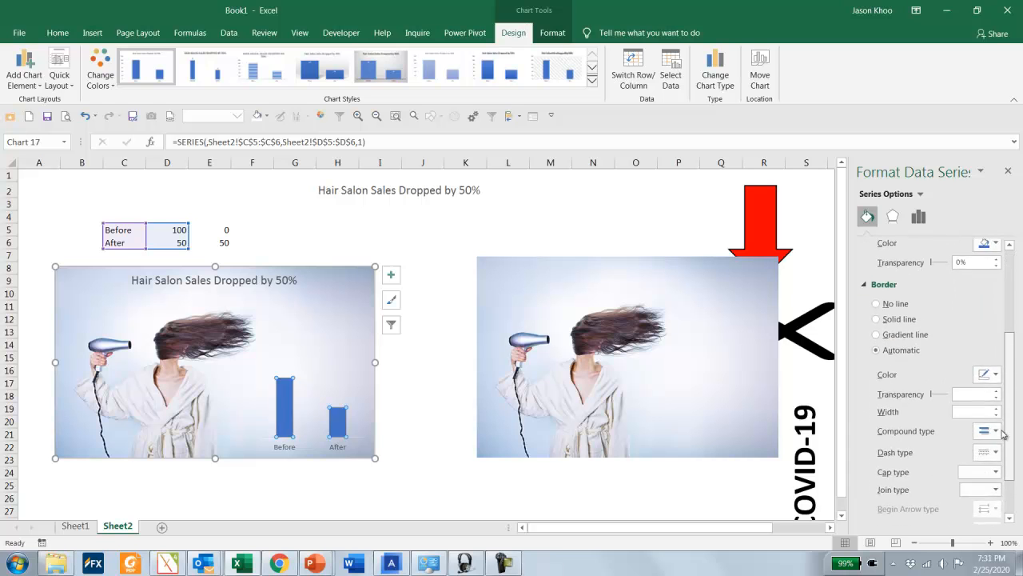
left_click(919, 216)
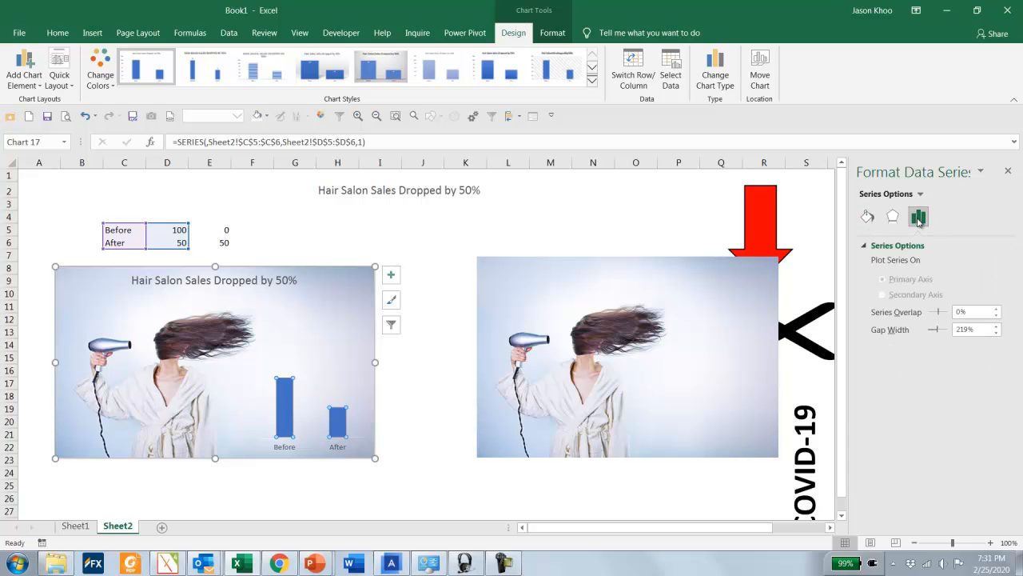
left_click(996, 333)
left_click(996, 333)
left_click(996, 332)
left_click(996, 333)
left_click(996, 332)
left_click(996, 333)
left_click(291, 393)
left_click(312, 407)
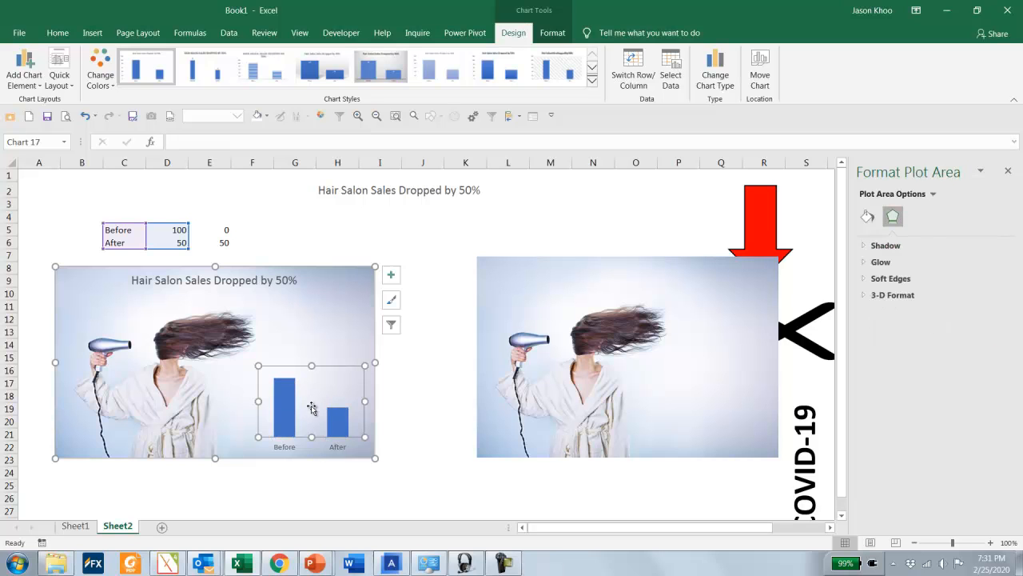
left_click(283, 398)
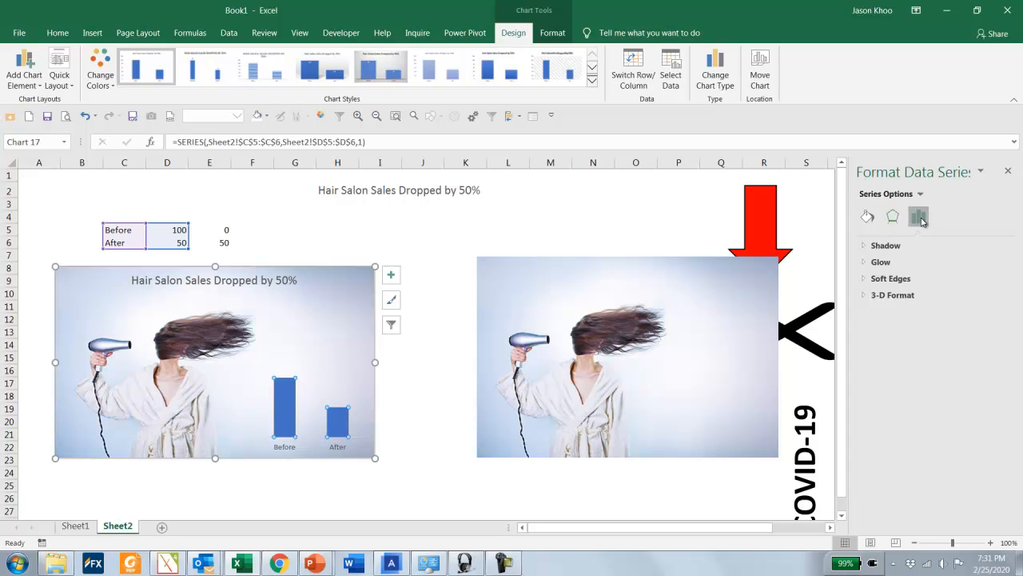
left_click(918, 216)
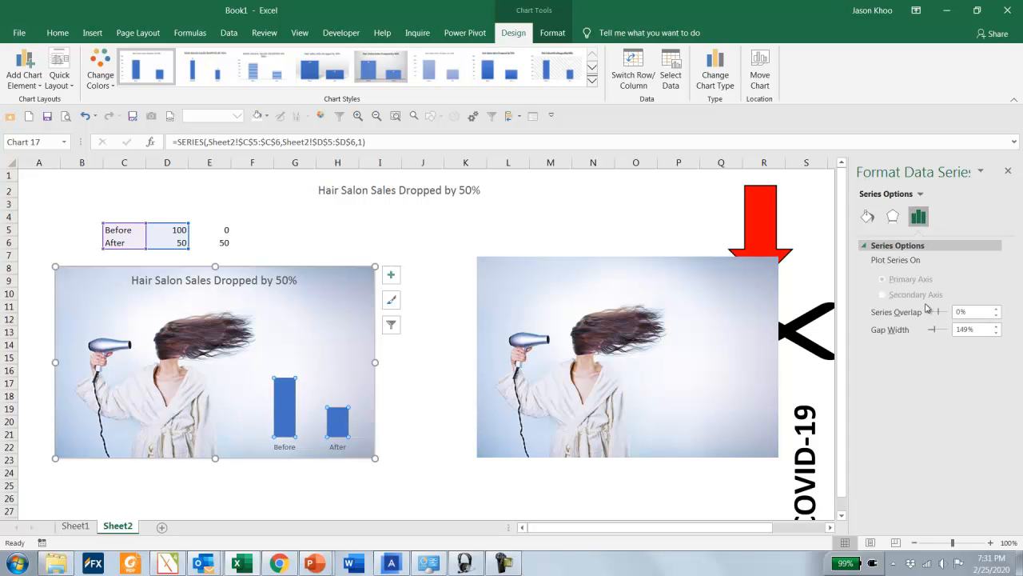
left_click(996, 332)
left_click(996, 332)
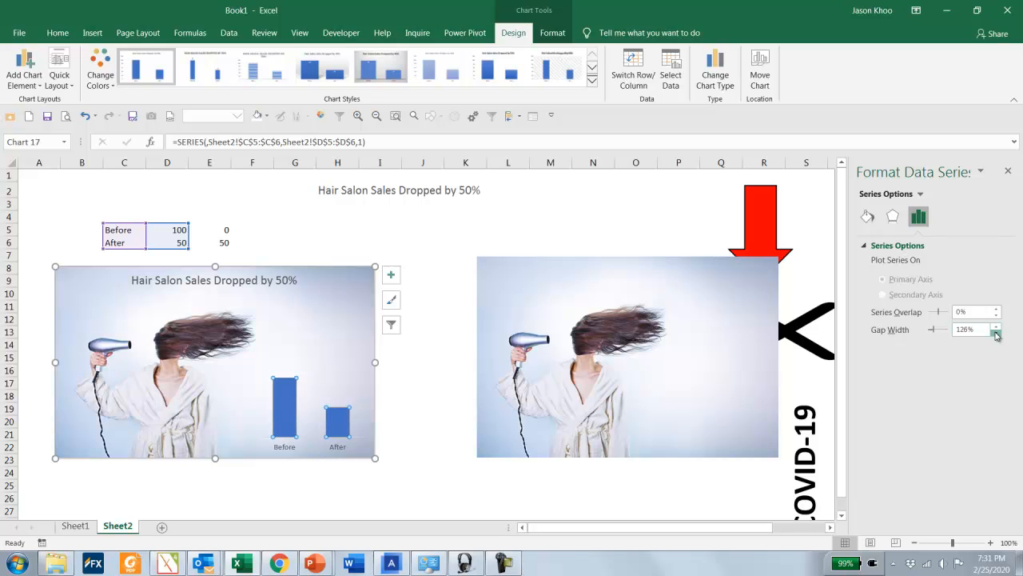
left_click(996, 333)
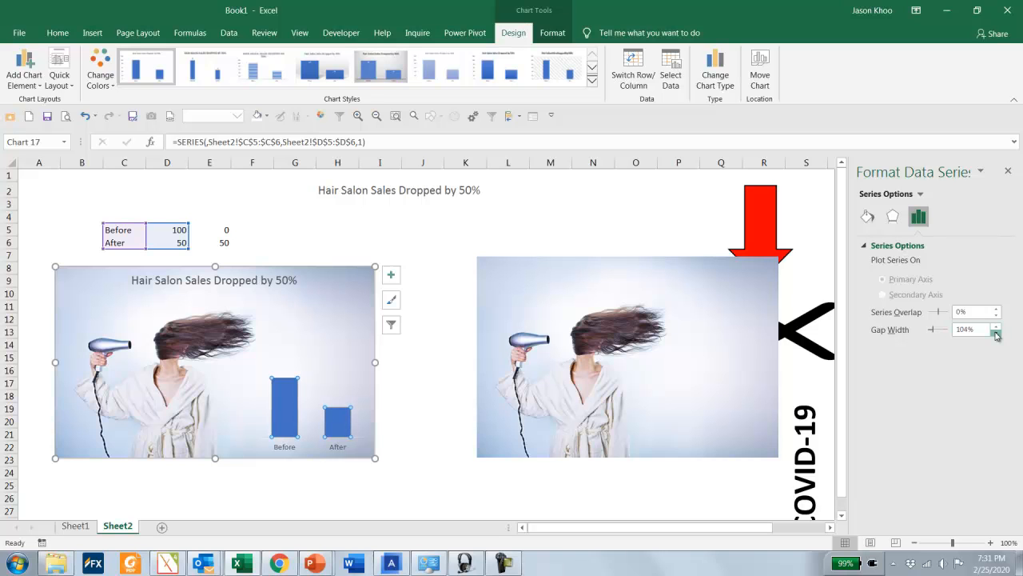
left_click(996, 332)
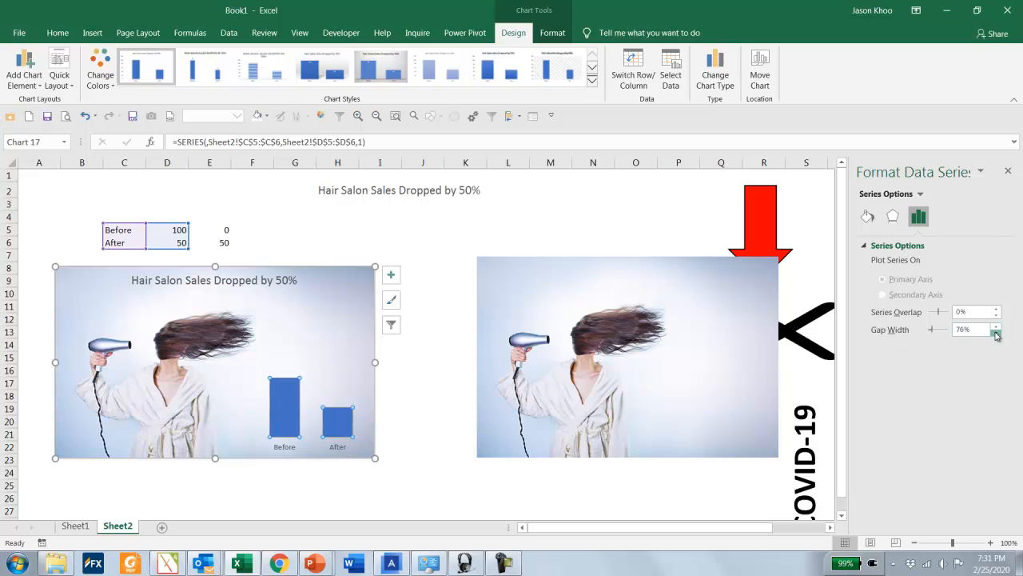
left_click(996, 333)
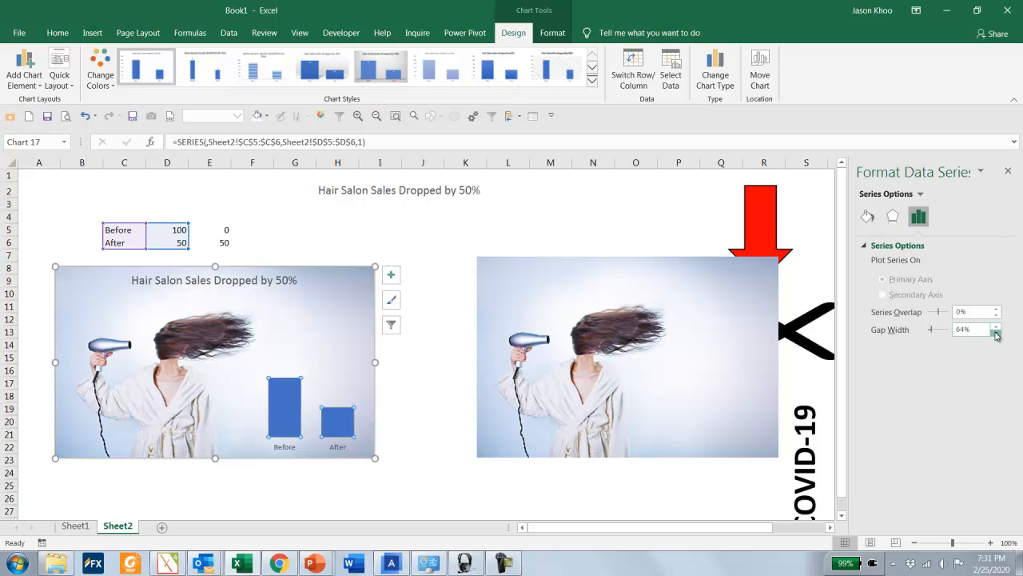
- Extend the chart's data range to include cells E5:E6 as a second series
left_click(334, 311)
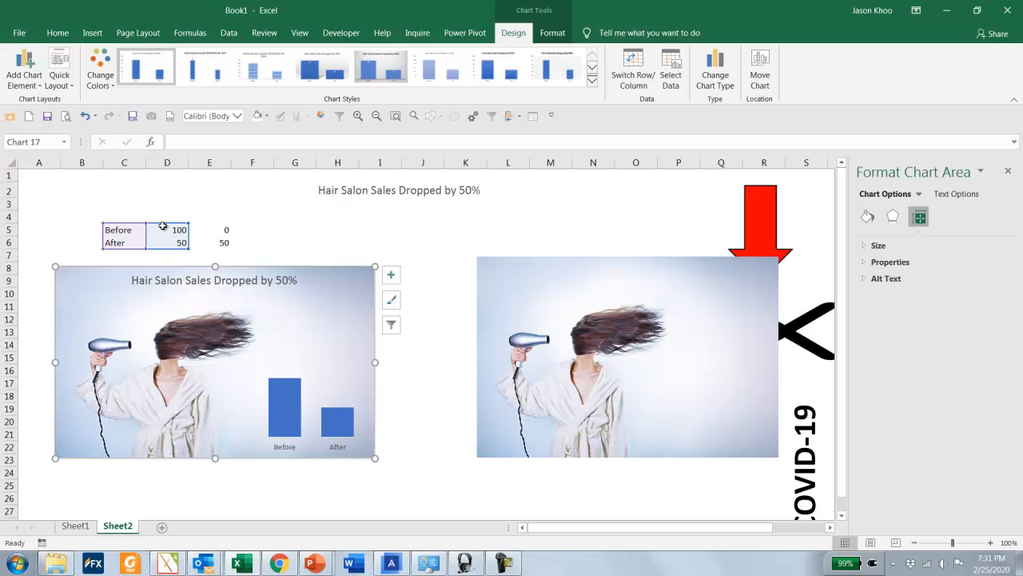
left_click_drag(189, 245, 232, 250)
left_click(348, 423)
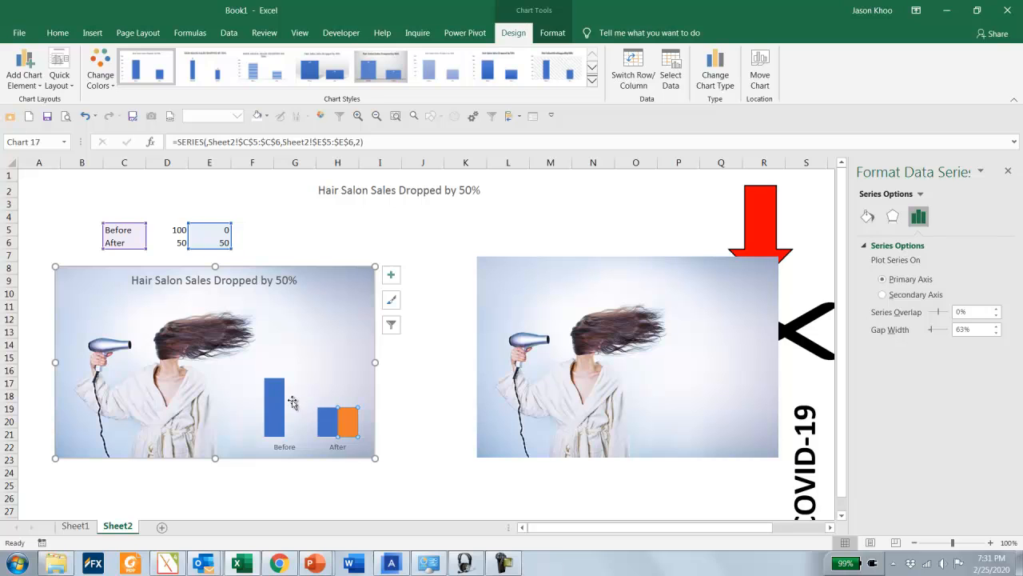
left_click(293, 404)
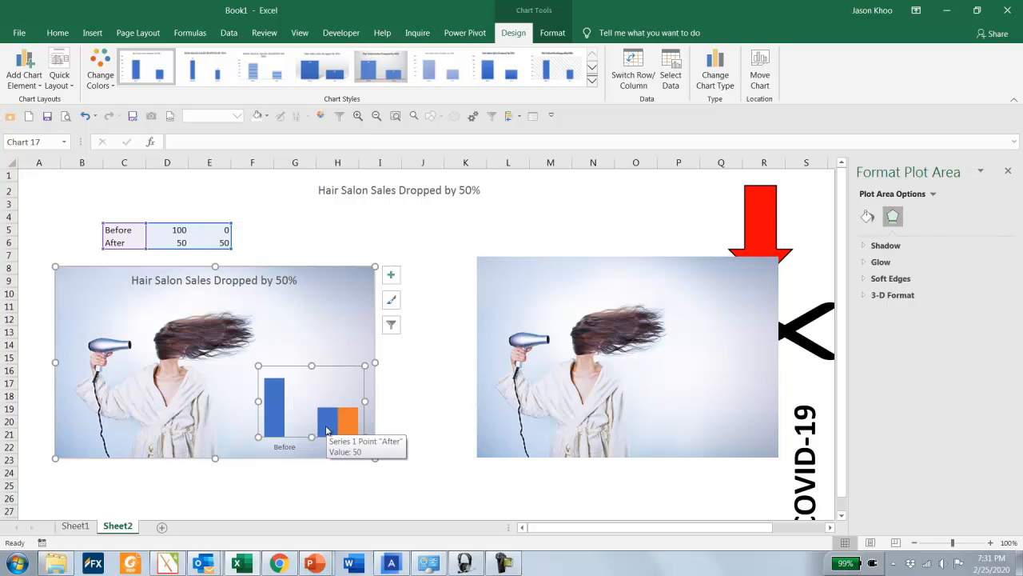
- Change the chart type to Stacked Column, with Before and After as the categories
left_click(715, 80)
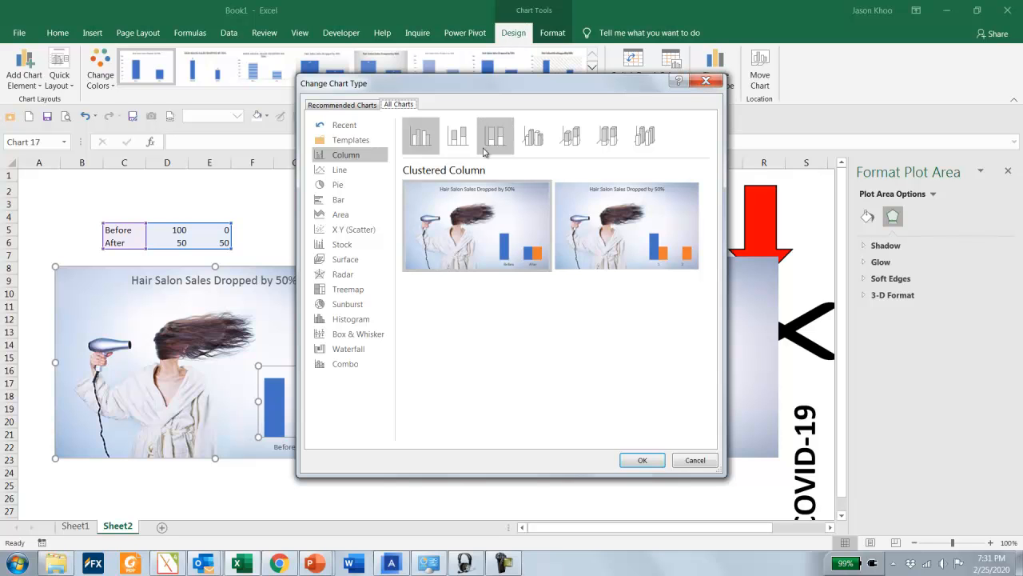
left_click(458, 138)
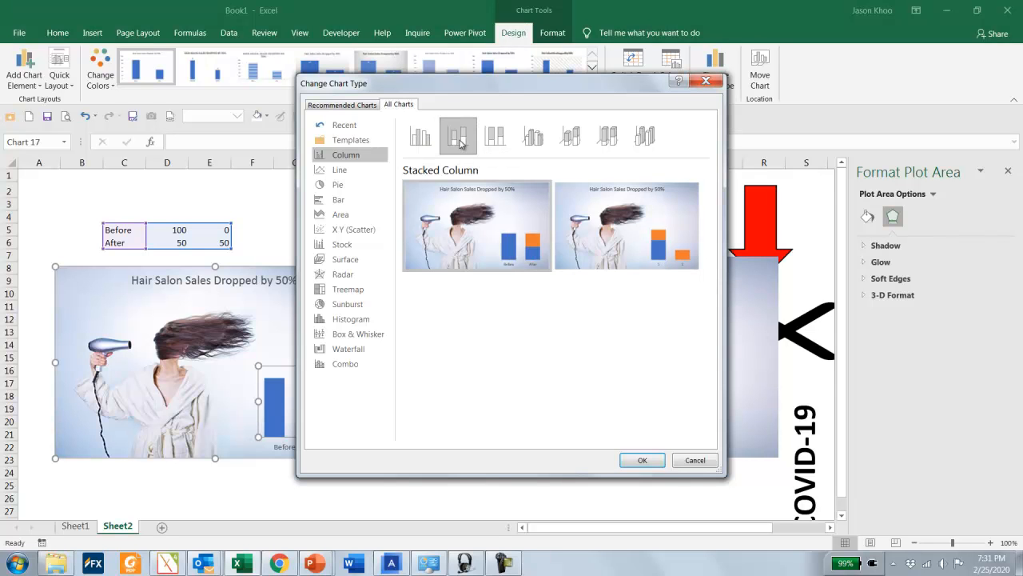
mouse_move(606, 266)
mouse_move(534, 259)
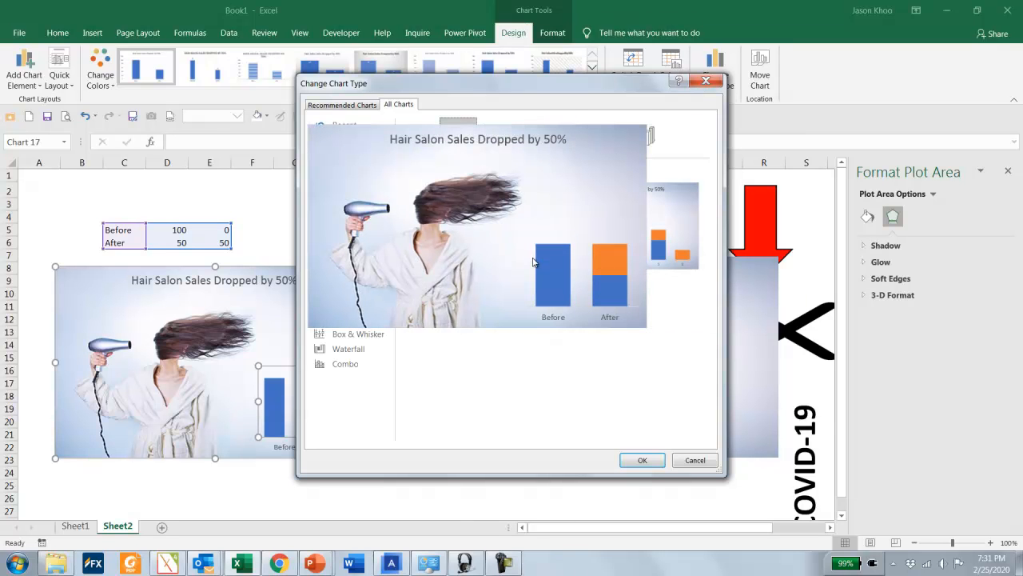
left_click(640, 462)
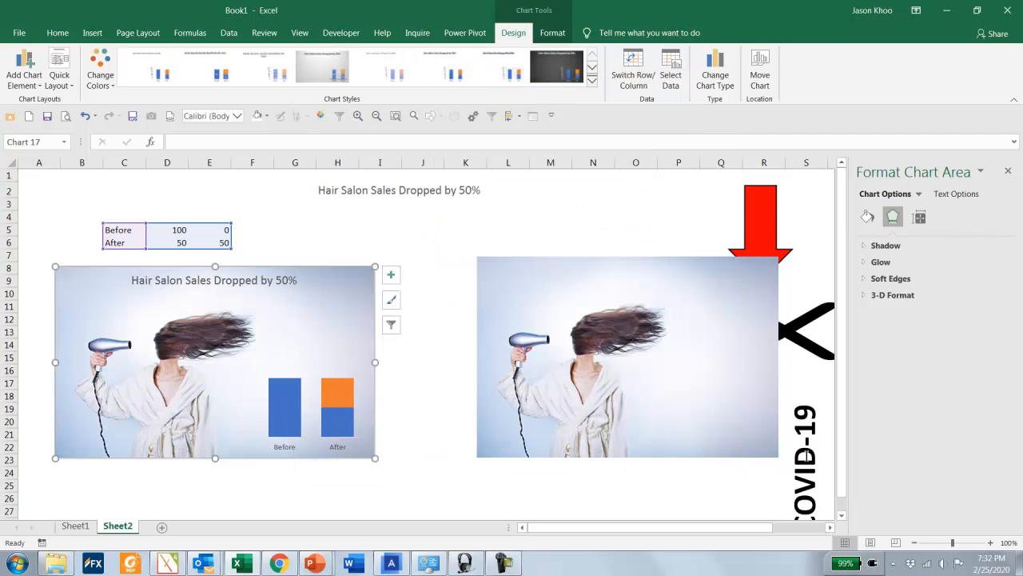
- Copy the vertical COVID-19 text box and paste it as the fill of the orange series in the After column
scroll(790, 439, "down", 2)
left_click(820, 369)
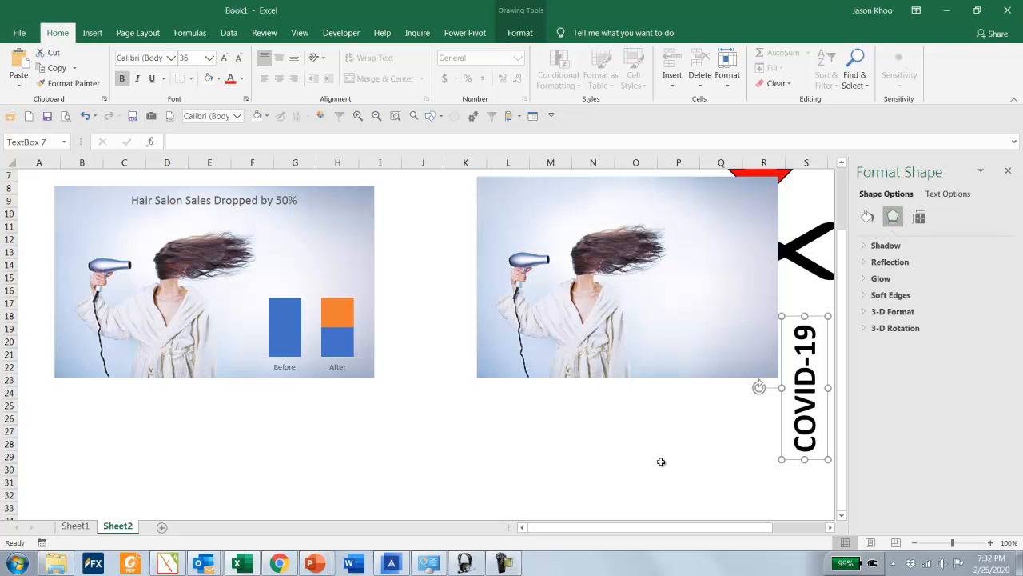
left_click(334, 318)
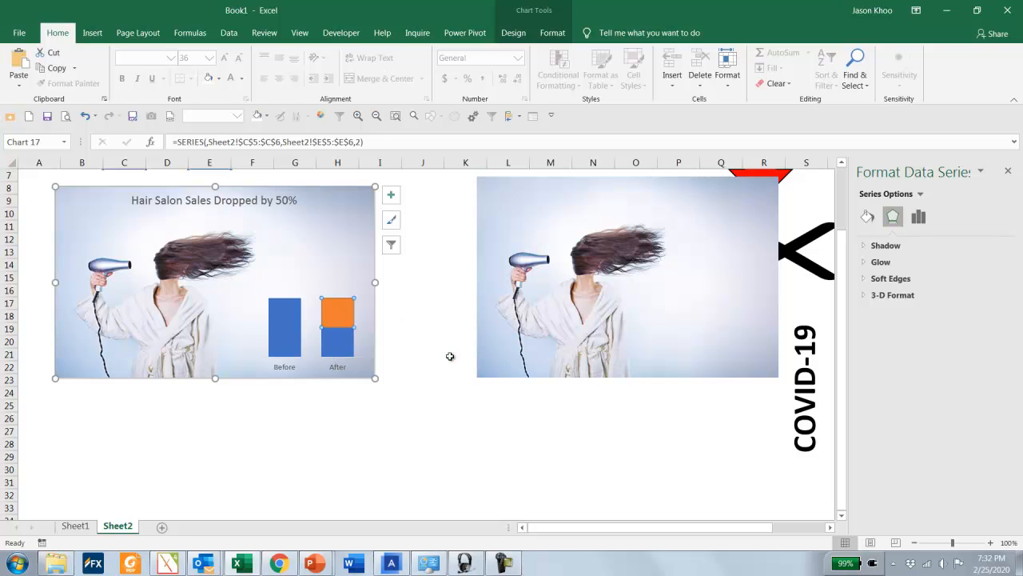
key("ctrl+v")
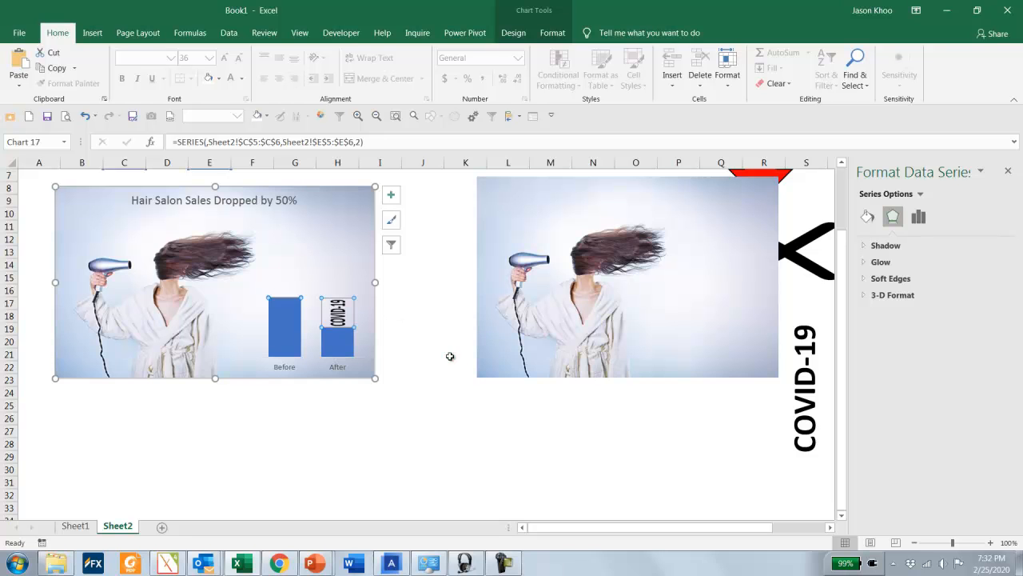
left_click(395, 314)
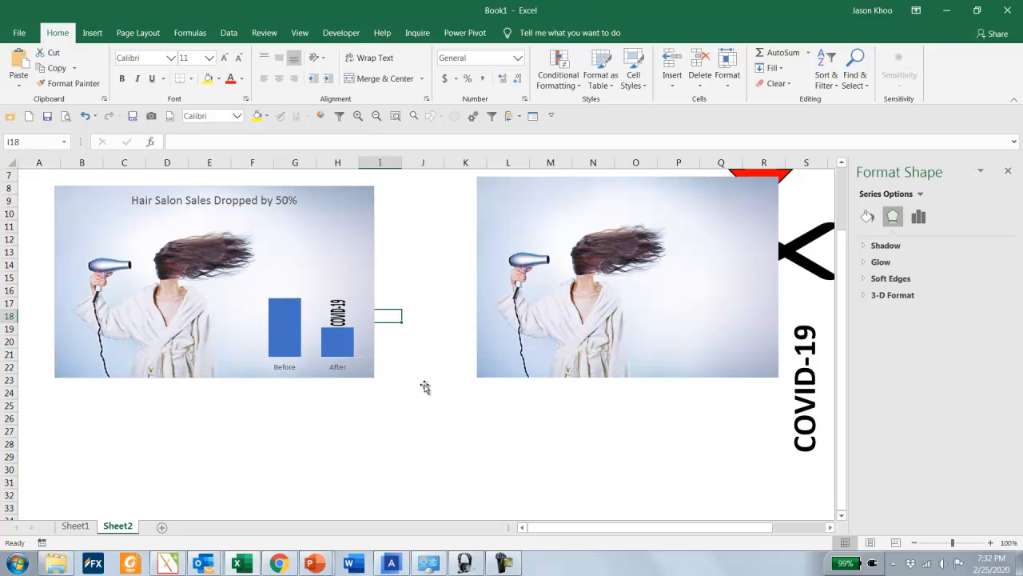
- Enlarge the plot area upward to make the columns taller, and deselect the chart
left_click(309, 313)
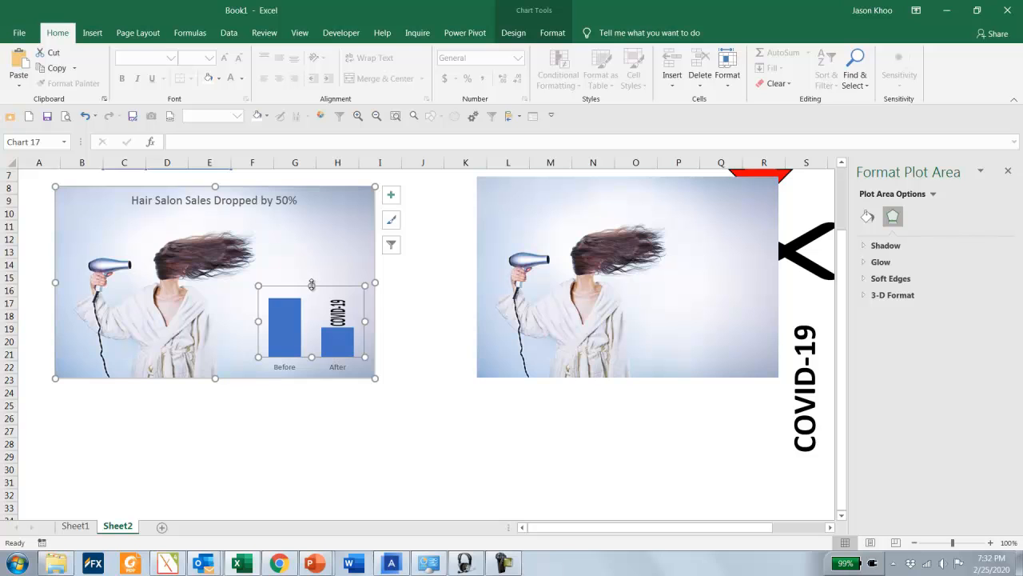
left_click_drag(313, 280, 336, 253)
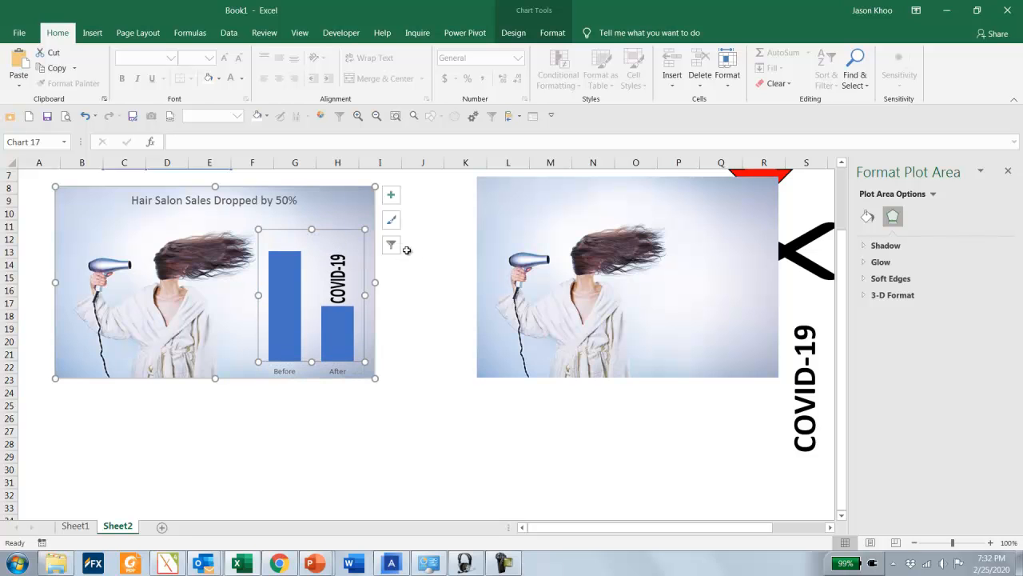
left_click(422, 290)
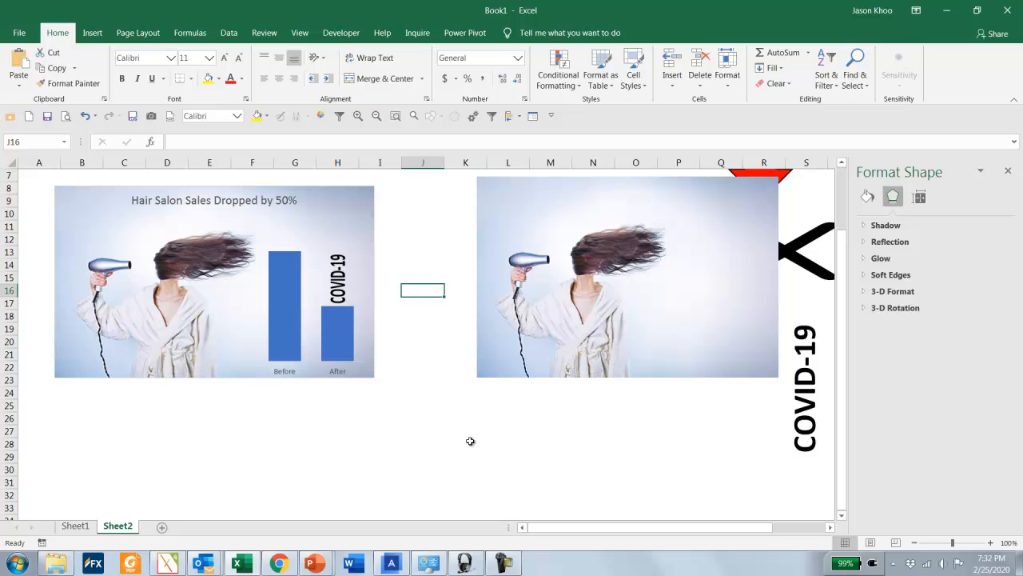